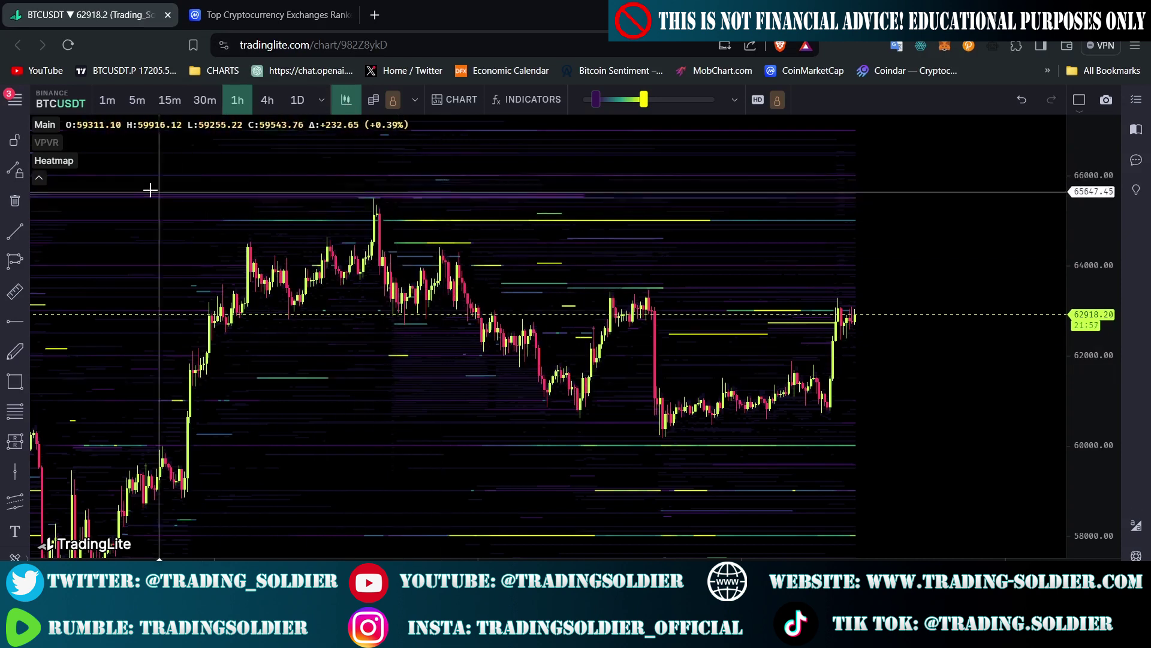
Keep the chart on Binance BTCUSDT after comparing the top spot exchanges ranked on CoinMarketCap
left_click(47, 98)
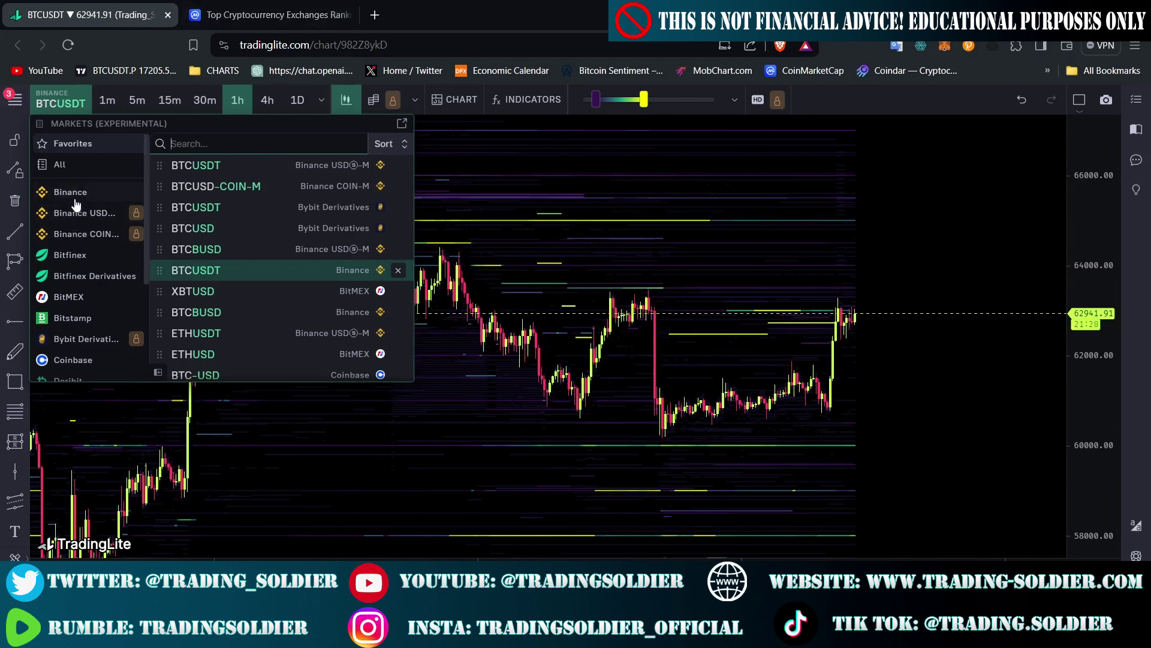
key("ctrl+Tab")
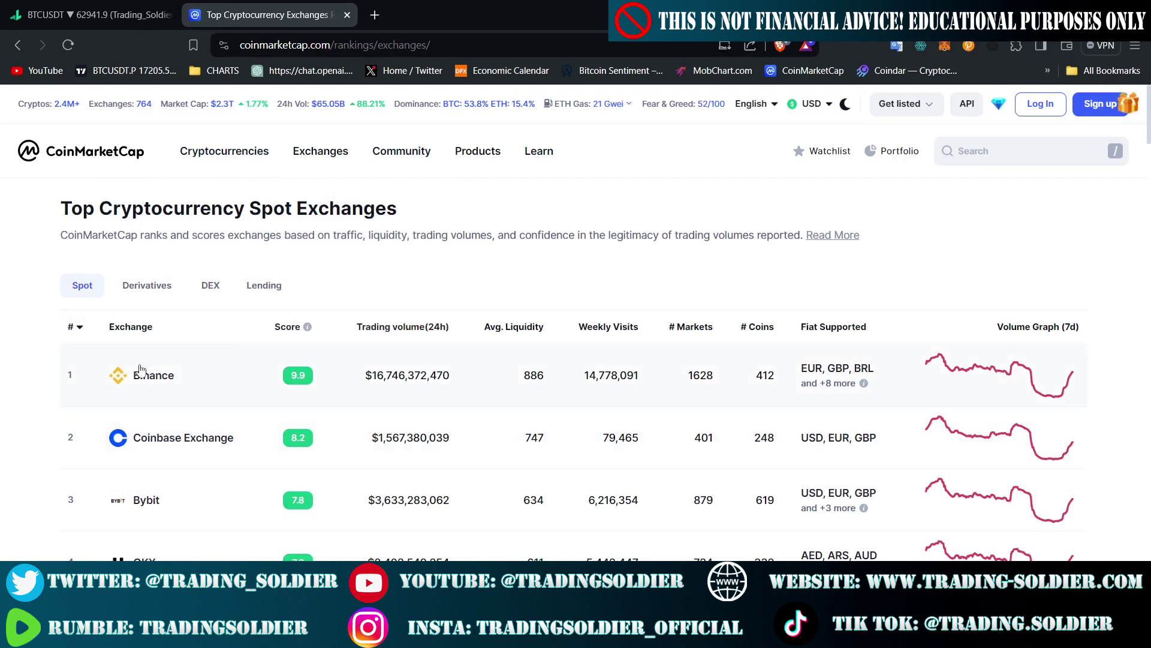
scroll(540, 396, "down", 1)
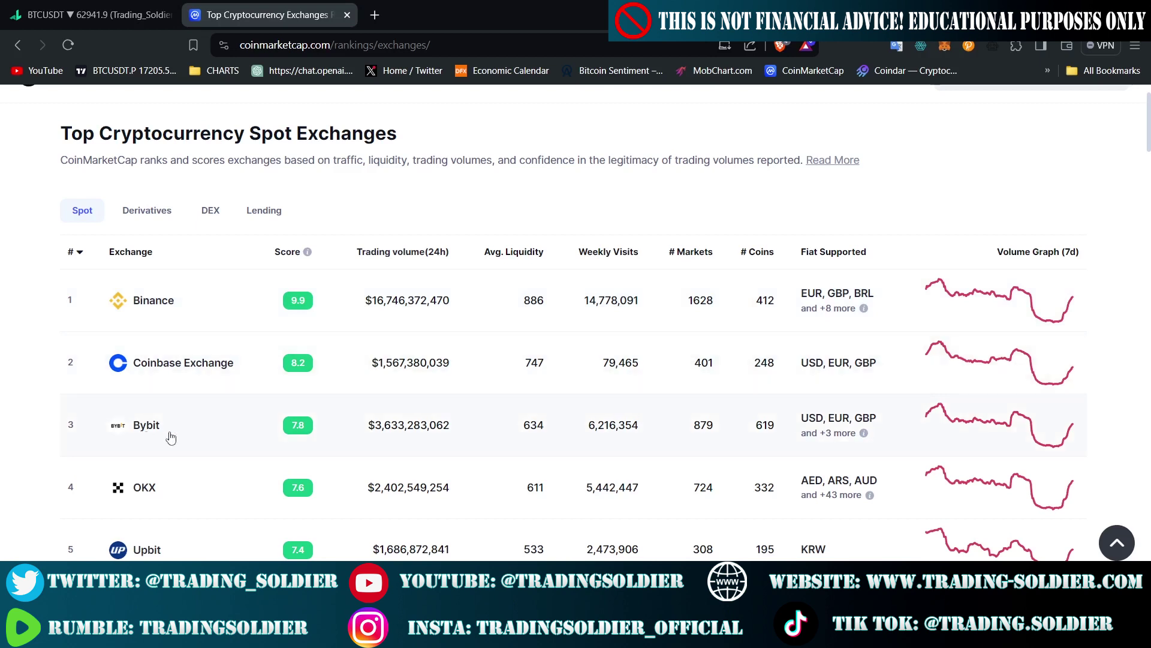
left_click(90, 15)
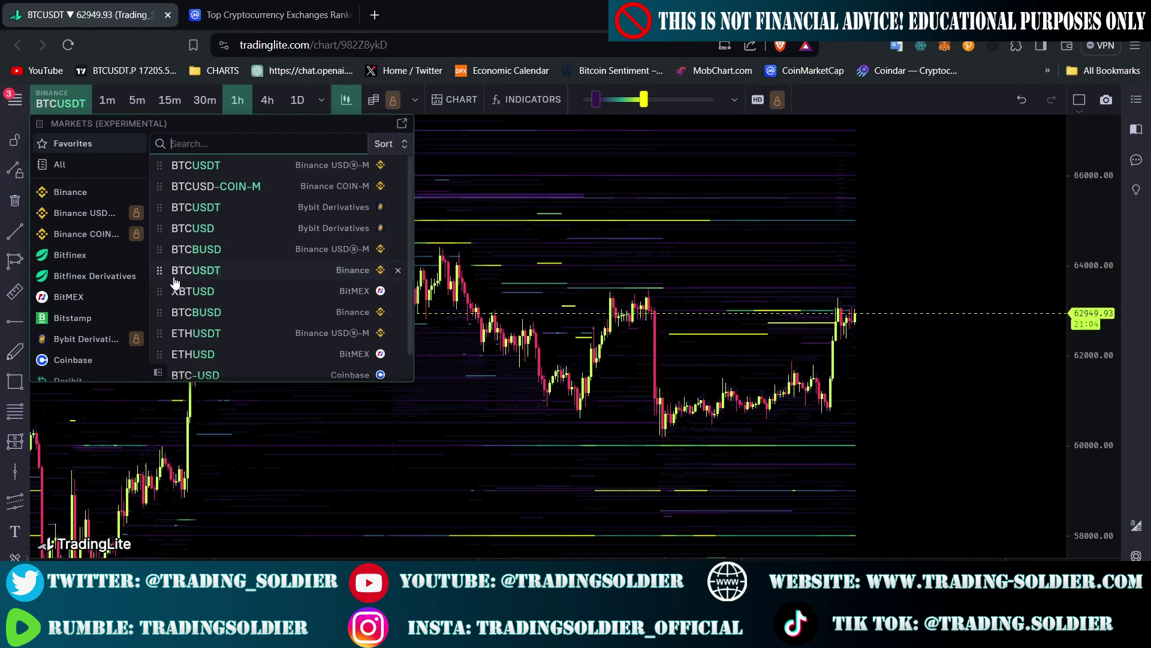
left_click(207, 280)
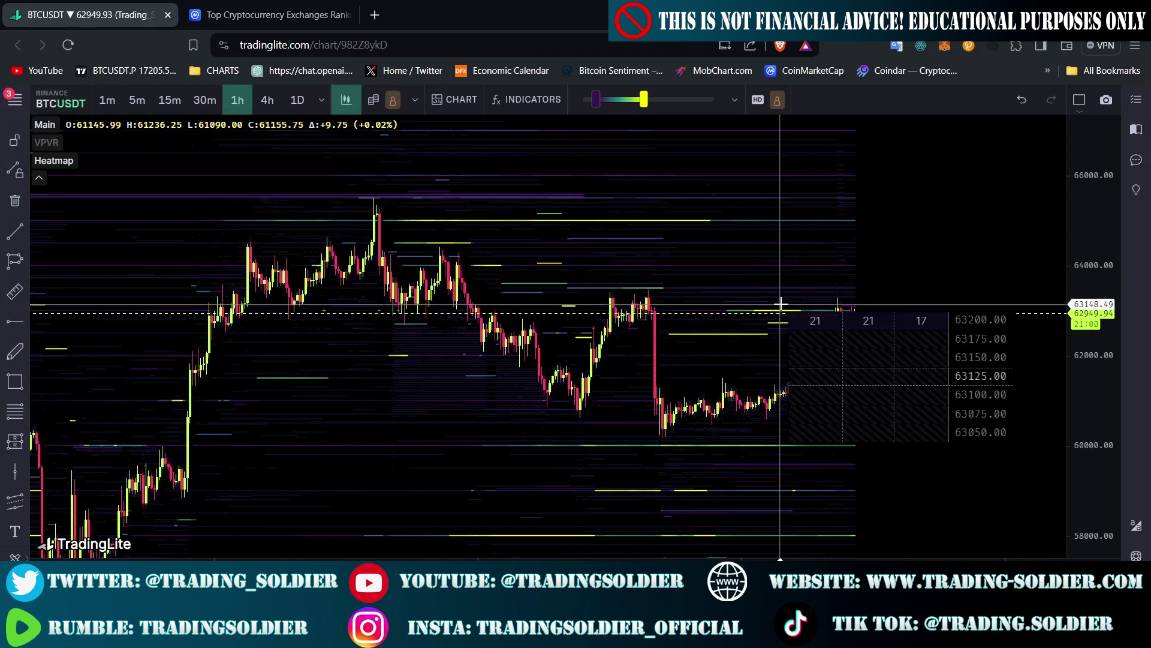
Recheck the CoinMarketCap spot exchange ranking and look over the chart's list of favorite markets
left_click(270, 15)
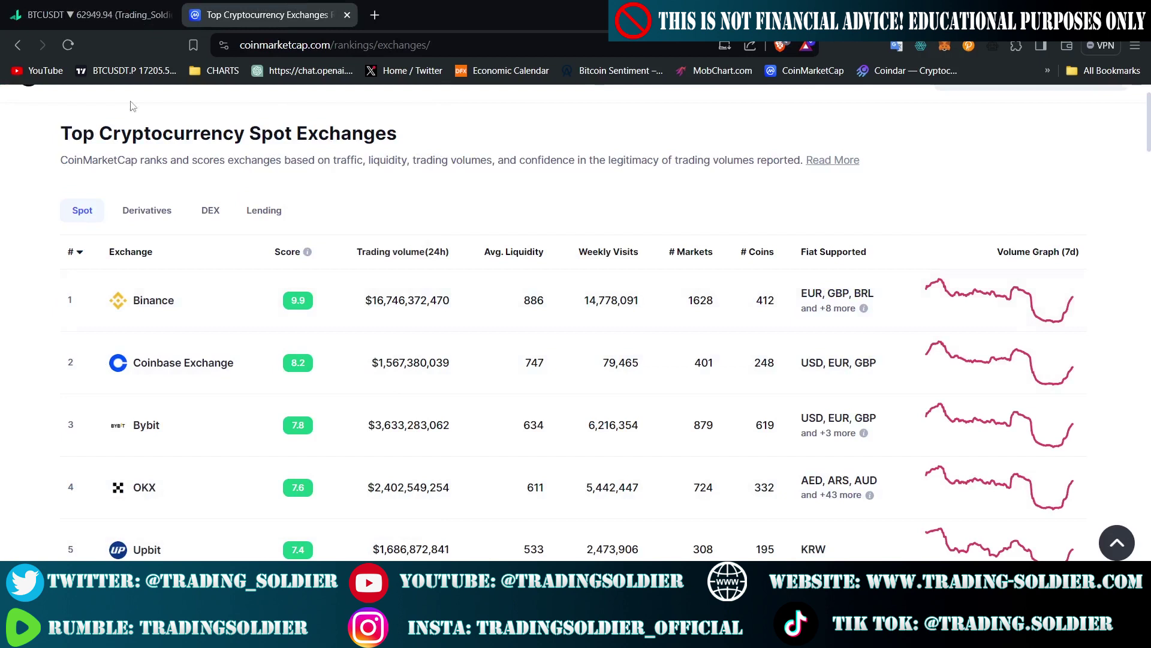
left_click(90, 15)
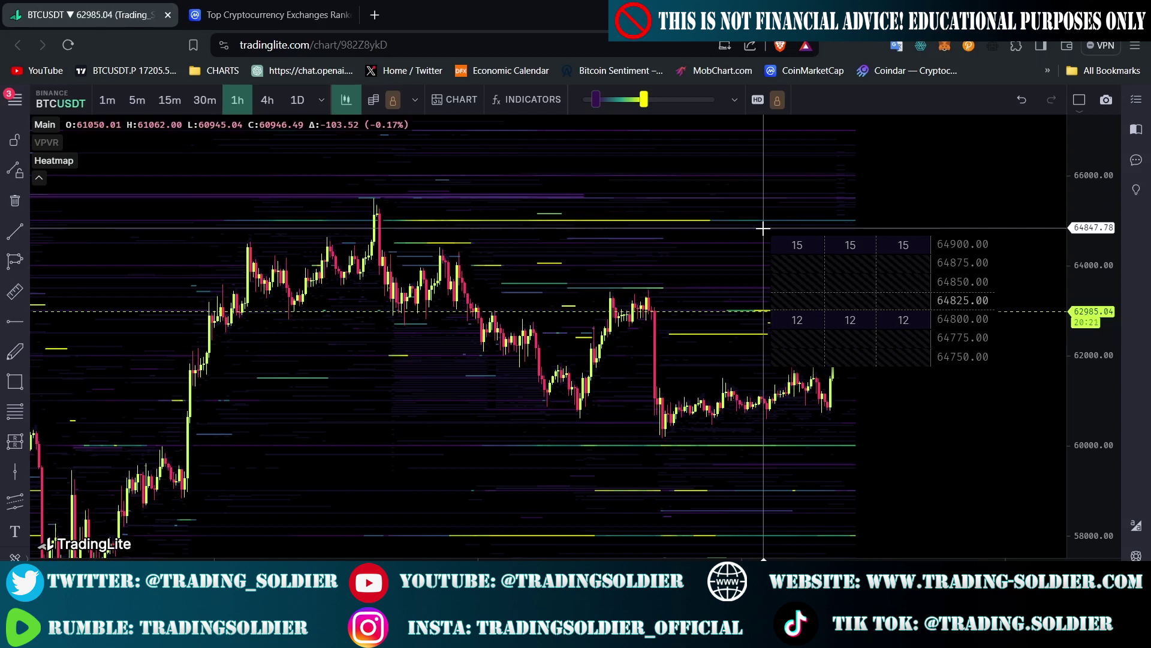
left_click(71, 106)
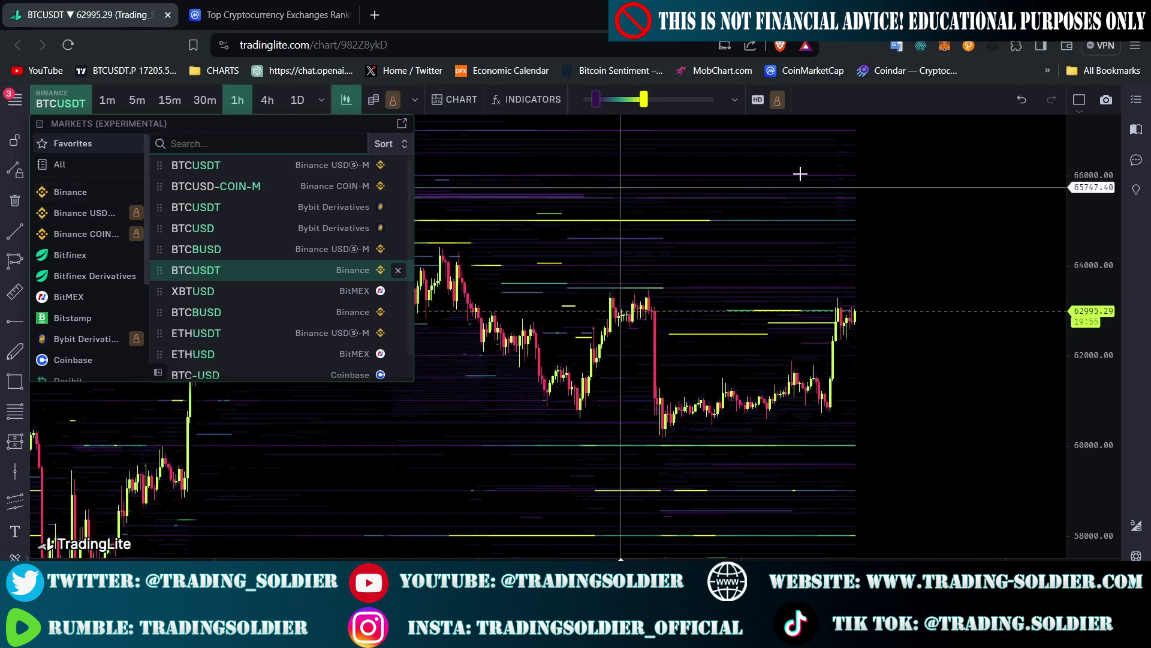
left_click(516, 178)
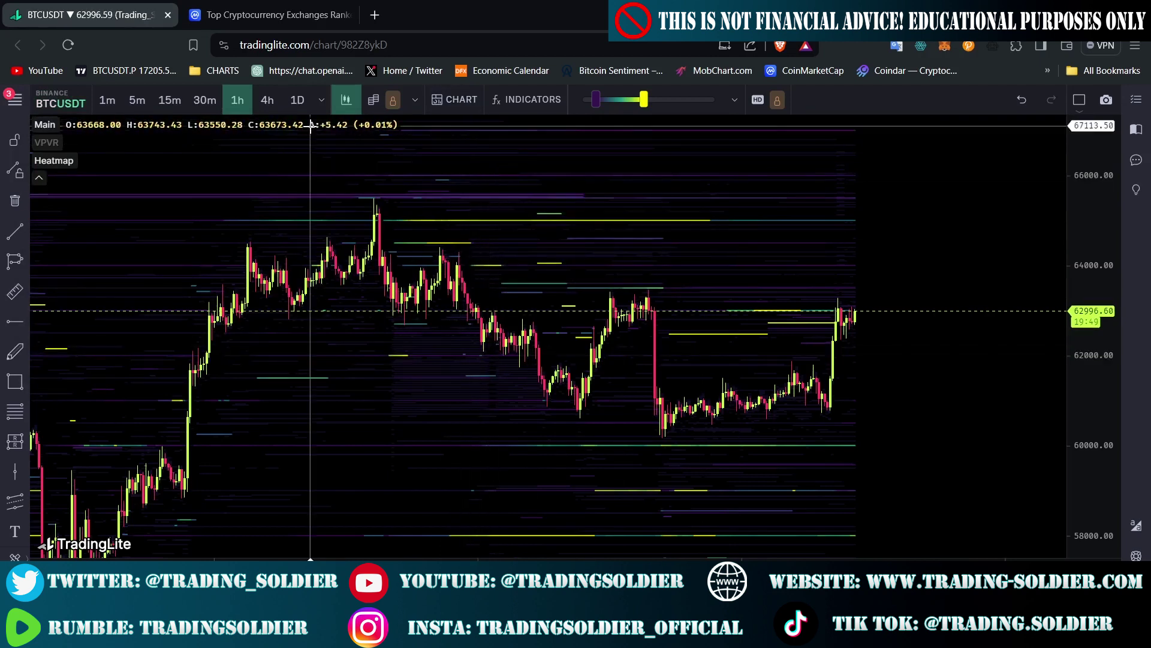
Look at the theme section of the chart settings and close the settings
left_click(455, 100)
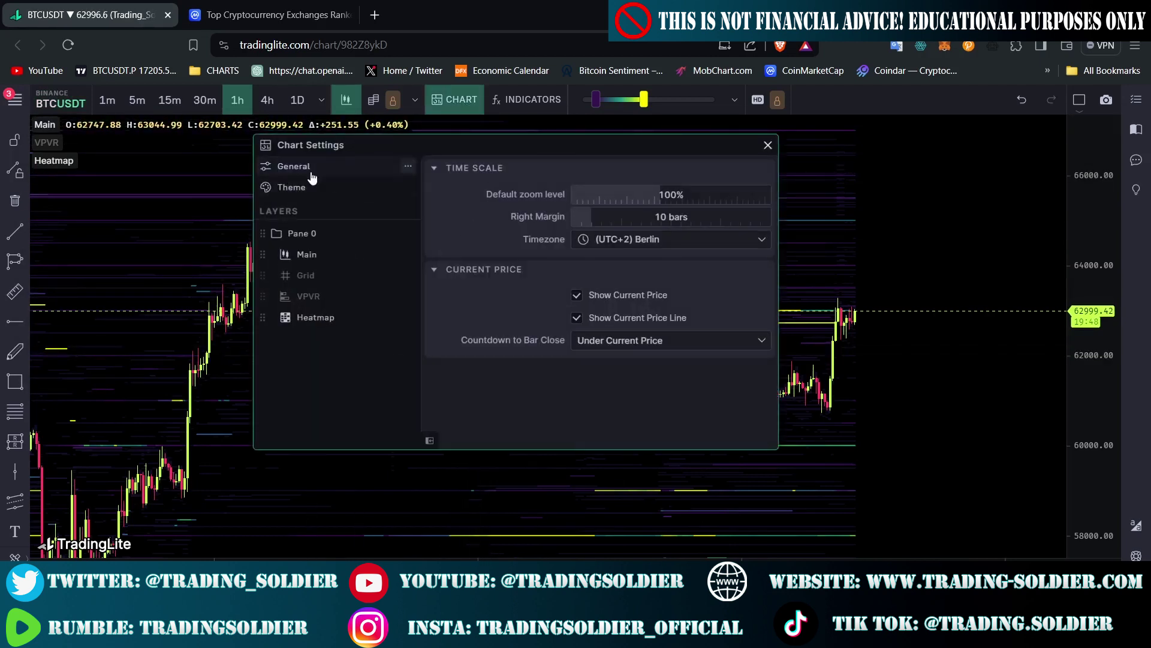
left_click(294, 188)
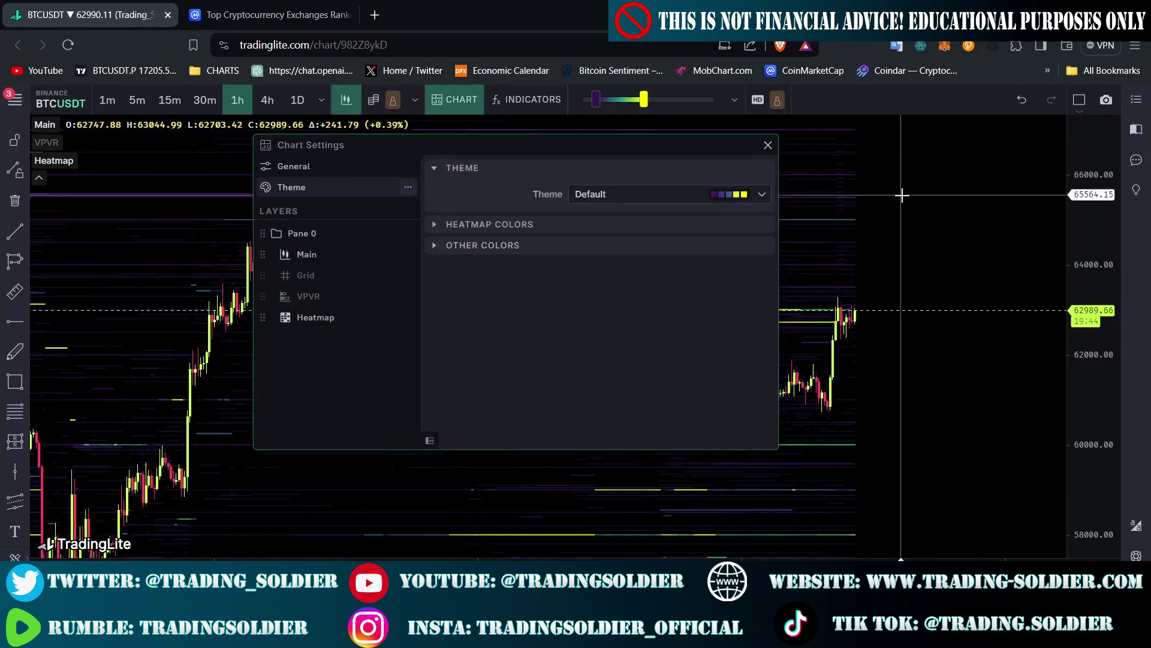
left_click(765, 147)
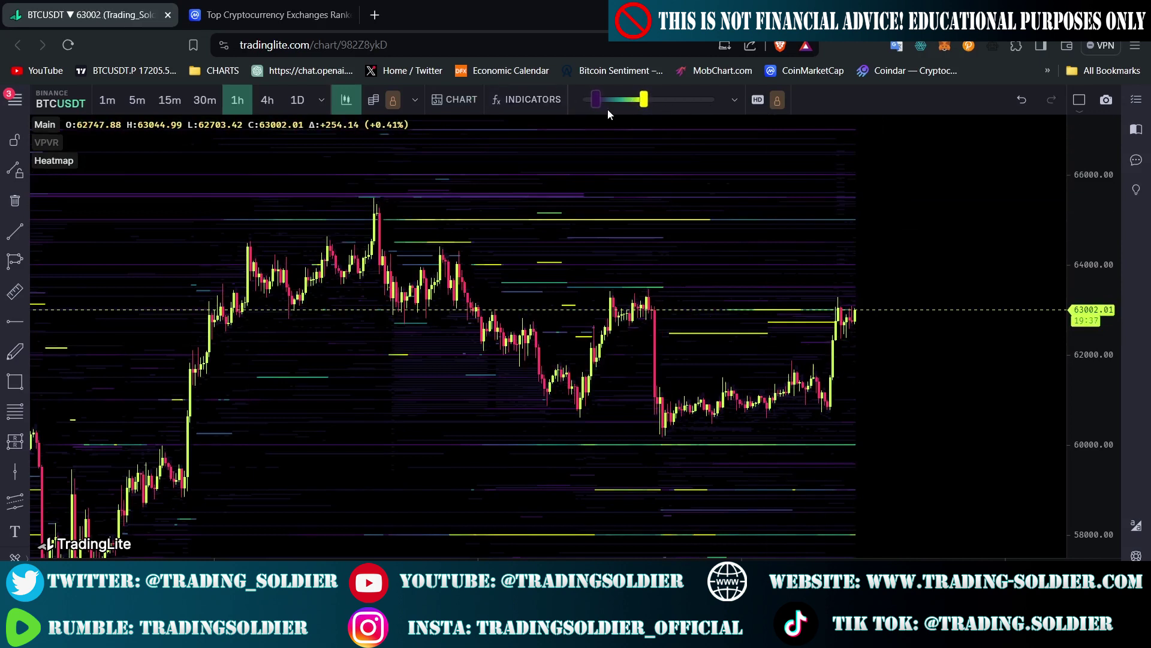
Try the Ocean Blue theme on the chart and move the settings window aside to view it
left_click(459, 101)
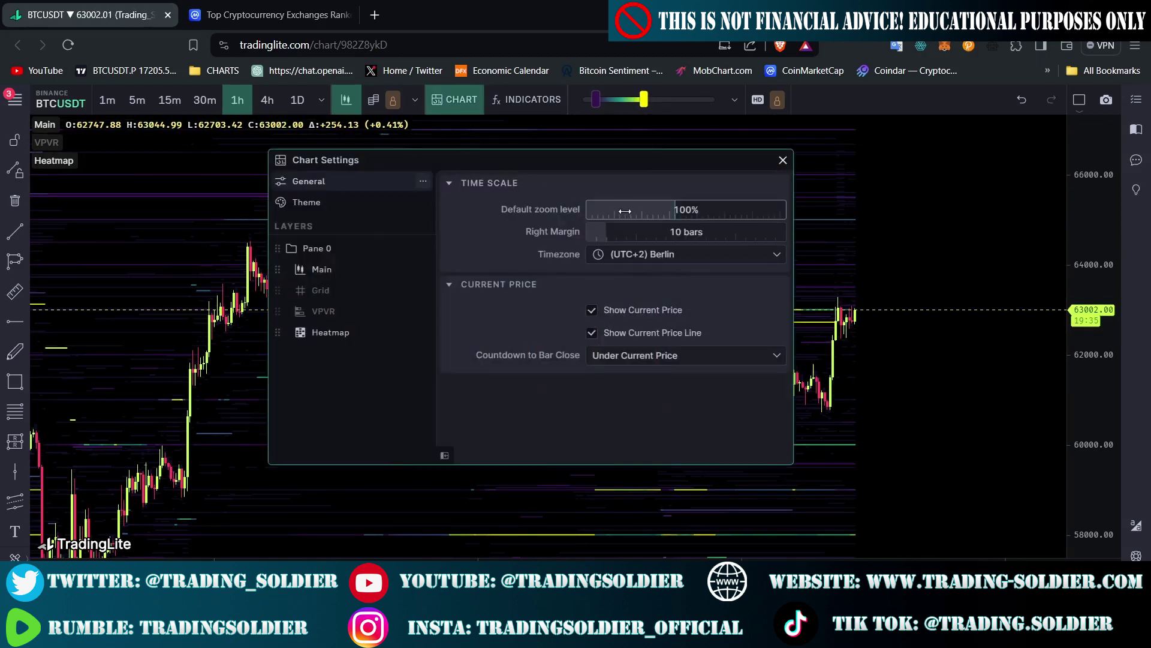
left_click(347, 204)
left_click(624, 210)
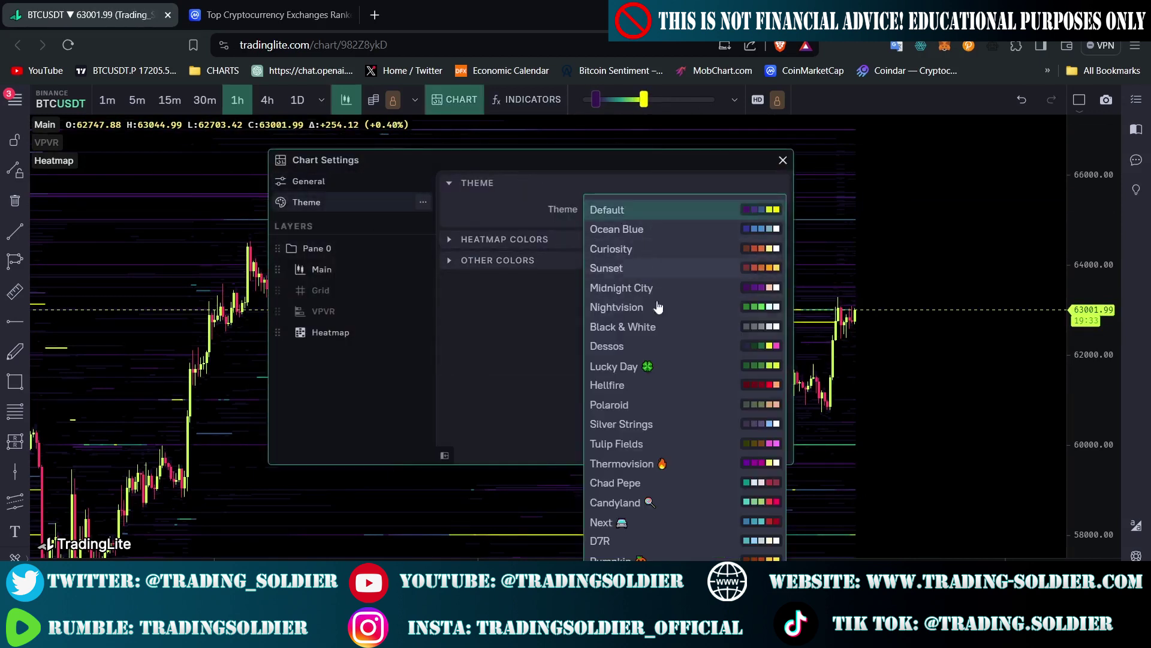
left_click(650, 229)
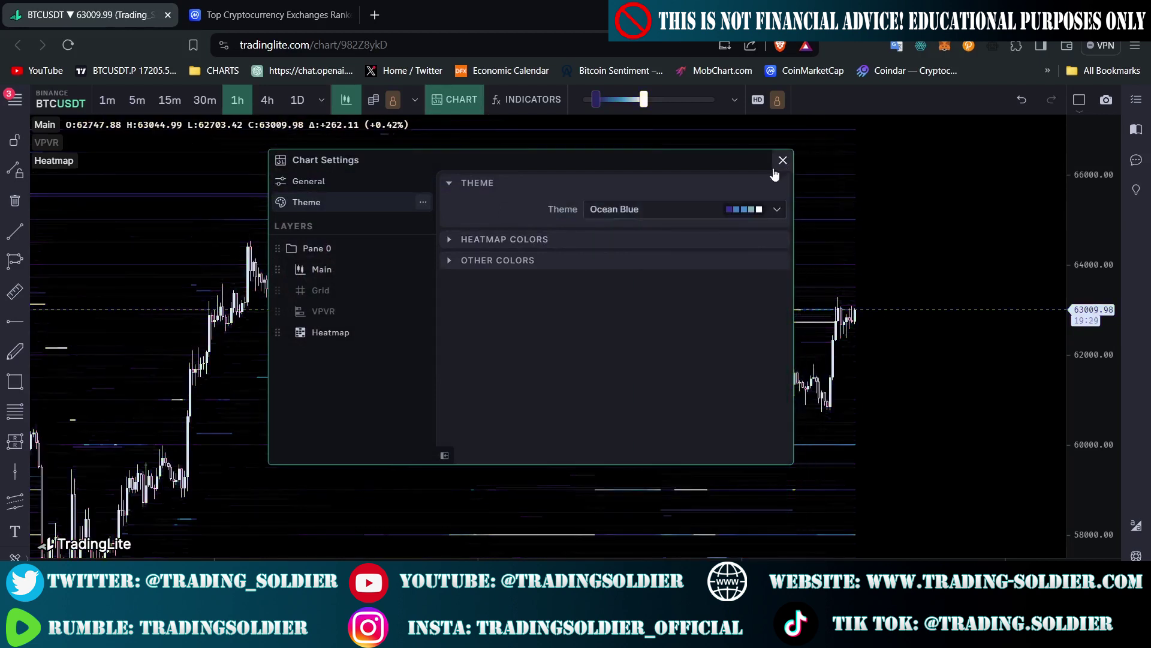
left_click_drag(660, 168, 292, 311)
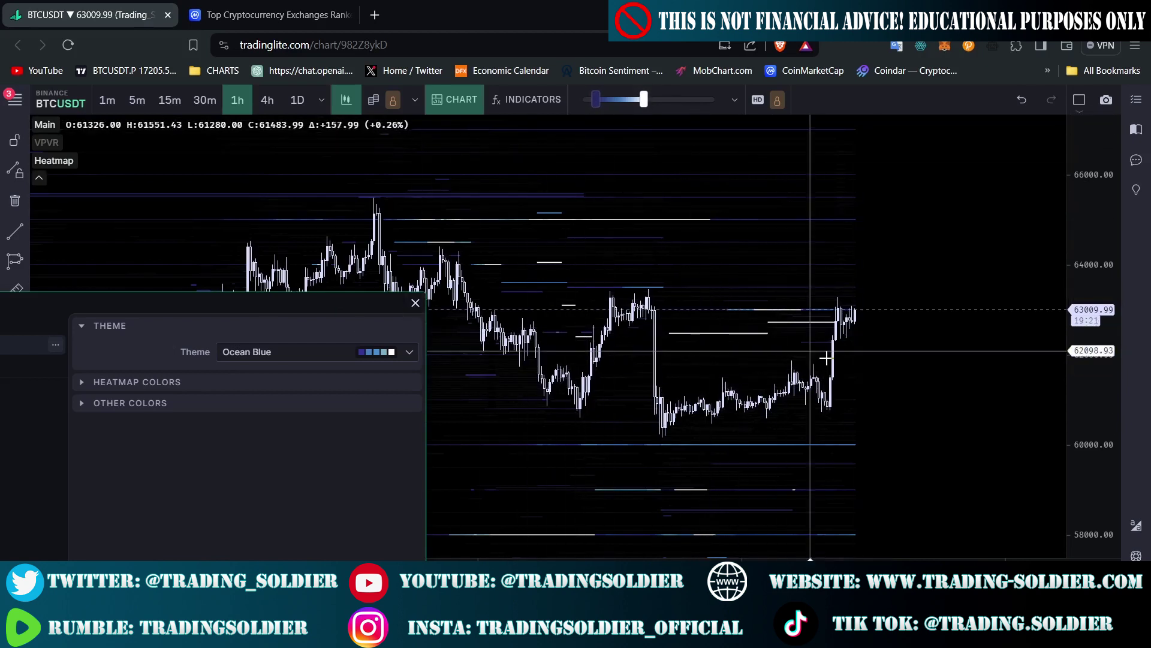
Try the Hellfire theme on the chart and inspect the heatmap intensity range in its colors
left_click(393, 356)
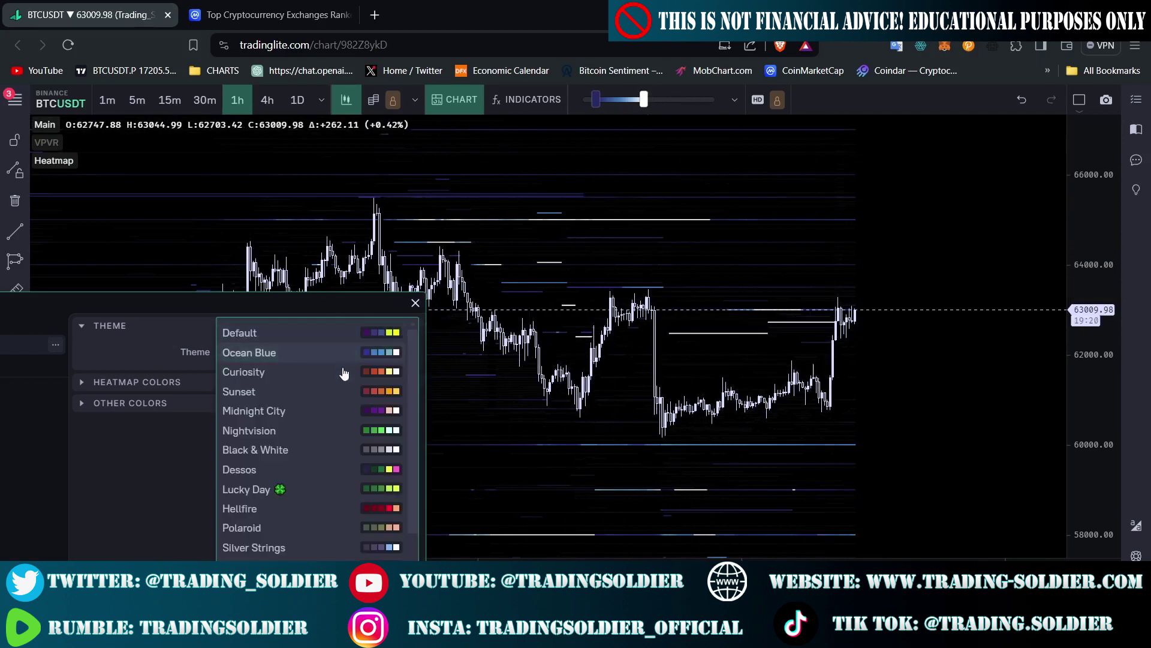
left_click(378, 518)
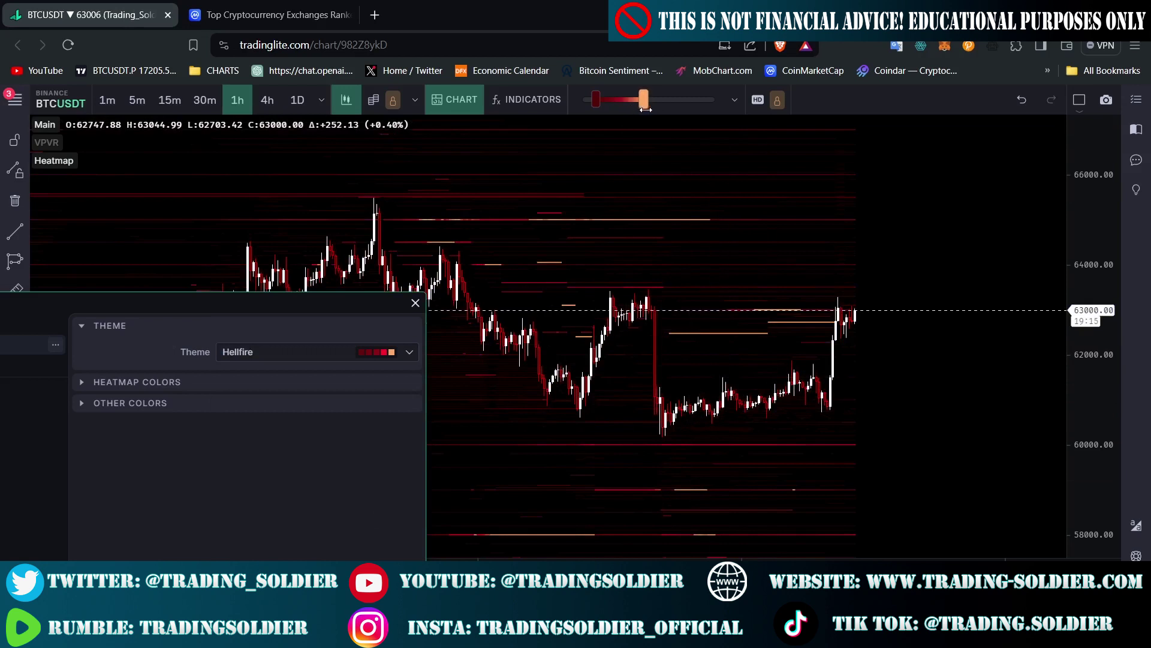
mouse_move(654, 104)
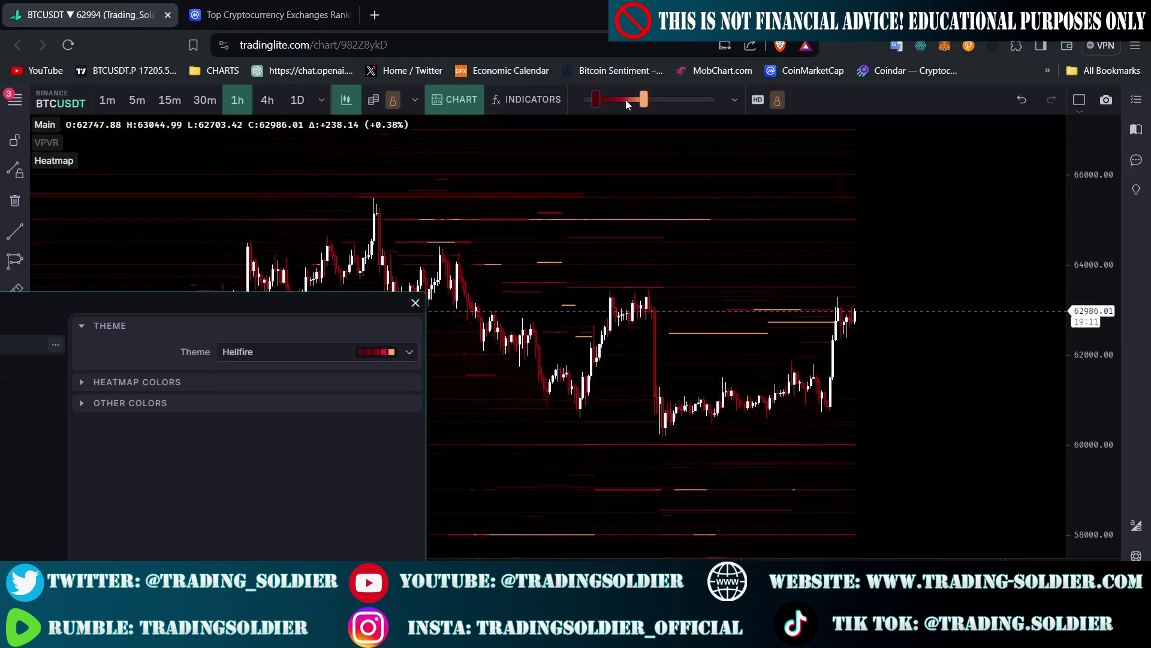
mouse_move(593, 100)
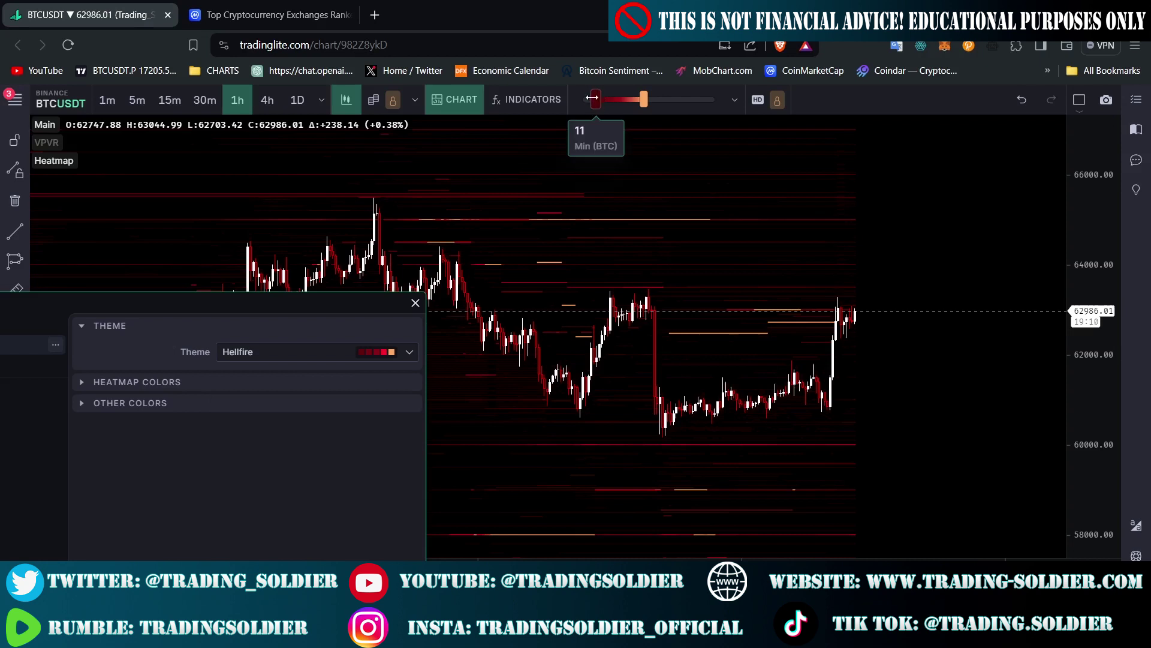
Restore the Default chart theme and close the chart settings
left_click(303, 355)
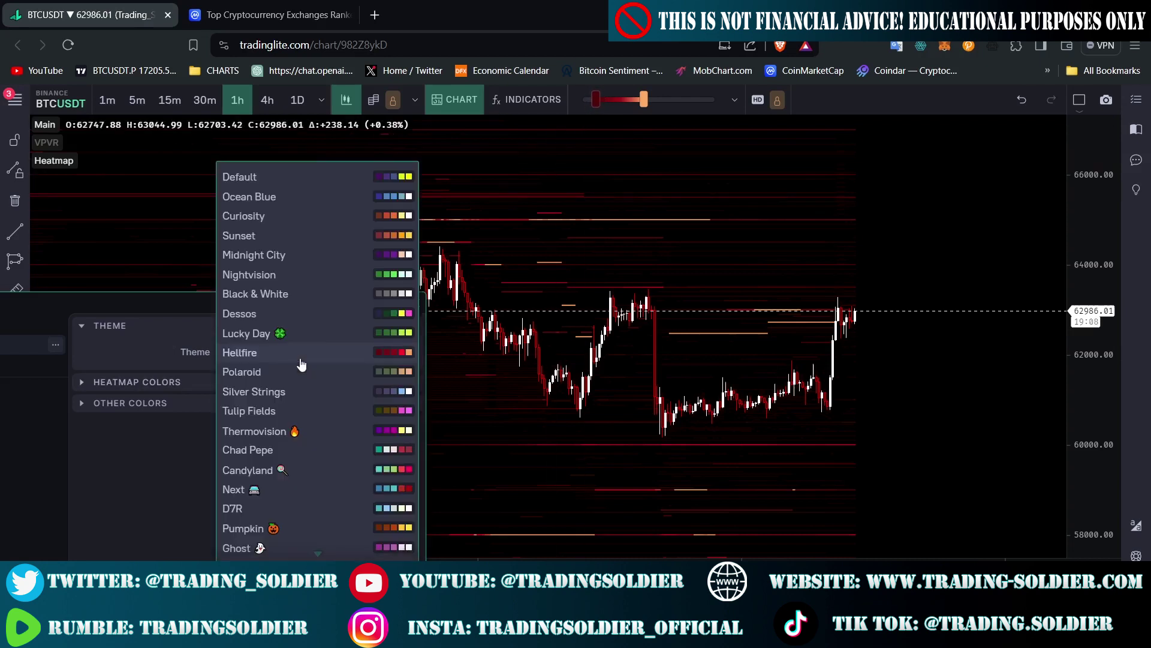
left_click(294, 176)
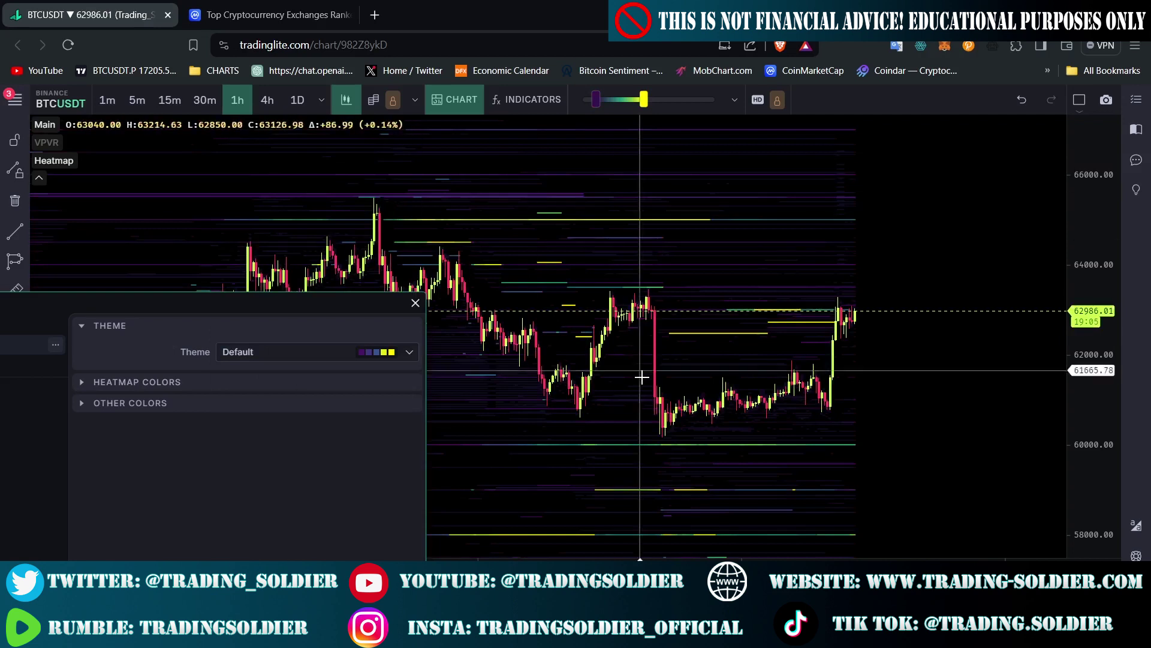
left_click(415, 303)
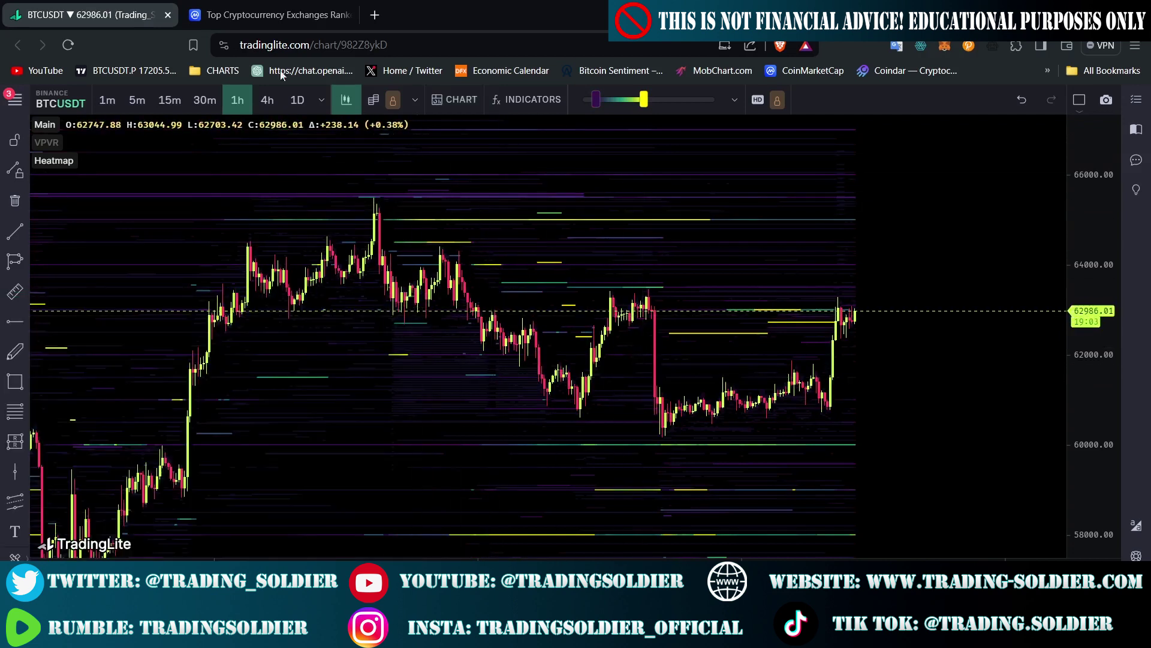
Check the favorite markets list for the chart's current market and close it
left_click(60, 101)
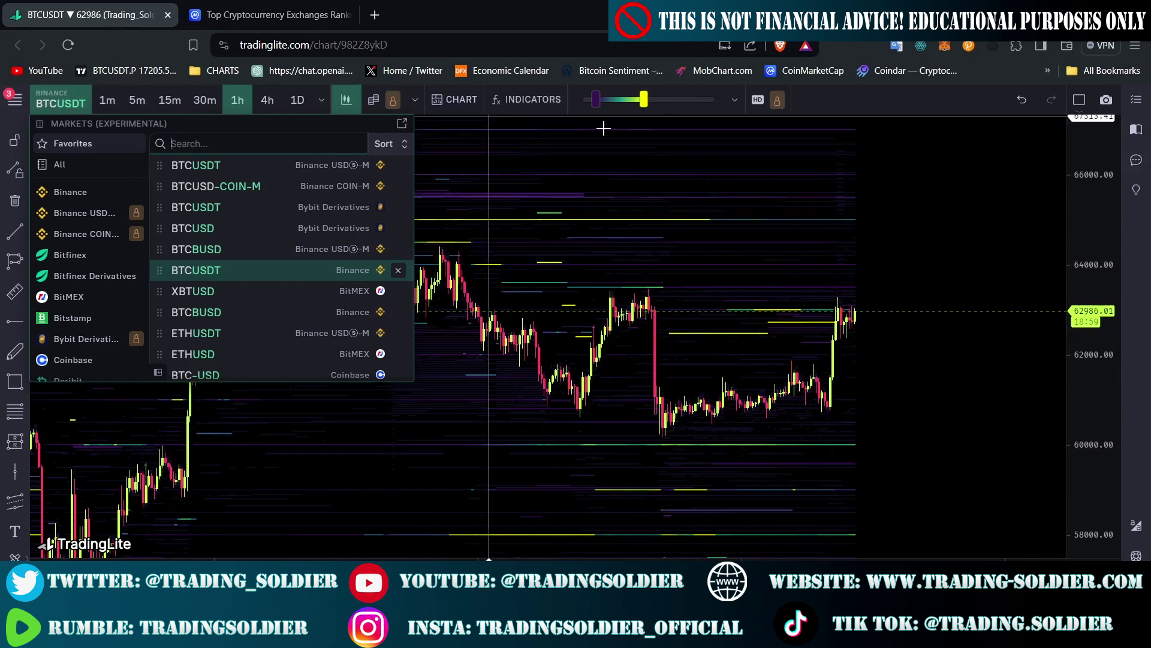
left_click(873, 209)
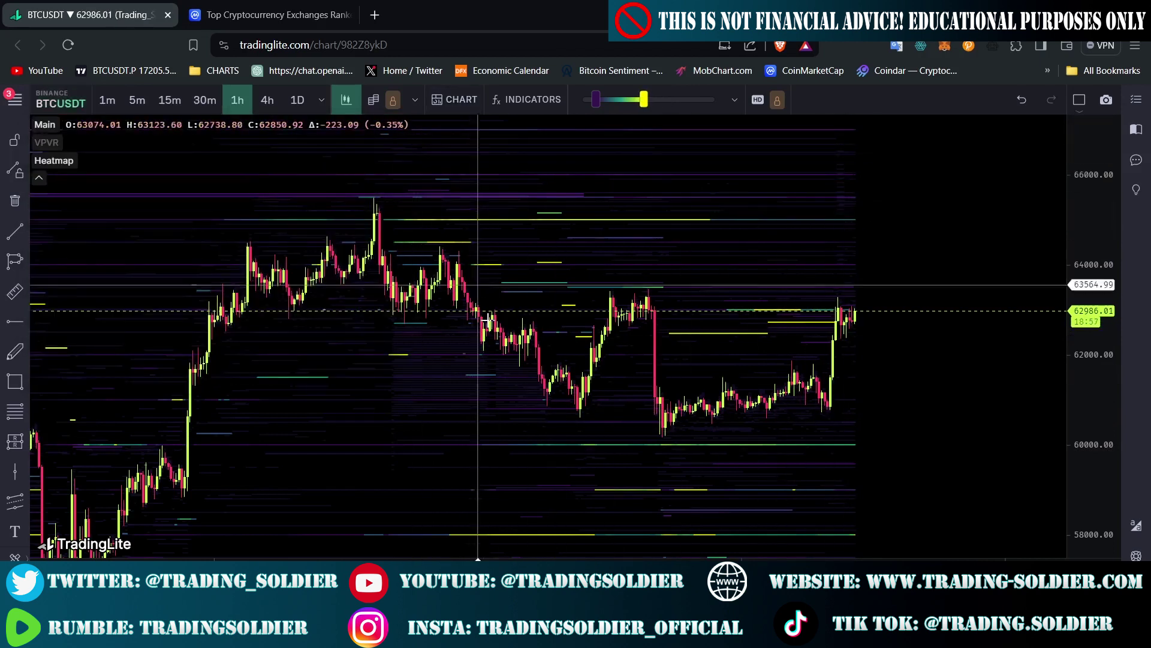
mouse_move(503, 350)
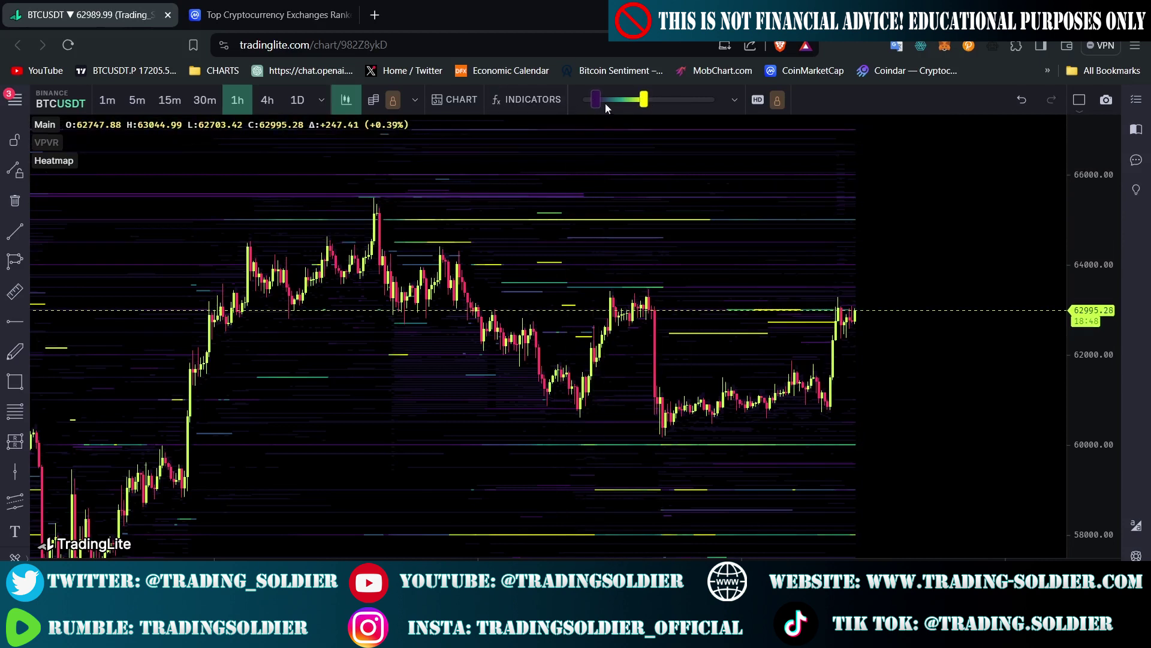
Try a lower heatmap peak so smaller orders appear brighter, and return it to roughly its earlier level
mouse_move(644, 101)
left_mouse_down()
mouse_move(667, 101)
mouse_move(628, 101)
left_mouse_up()
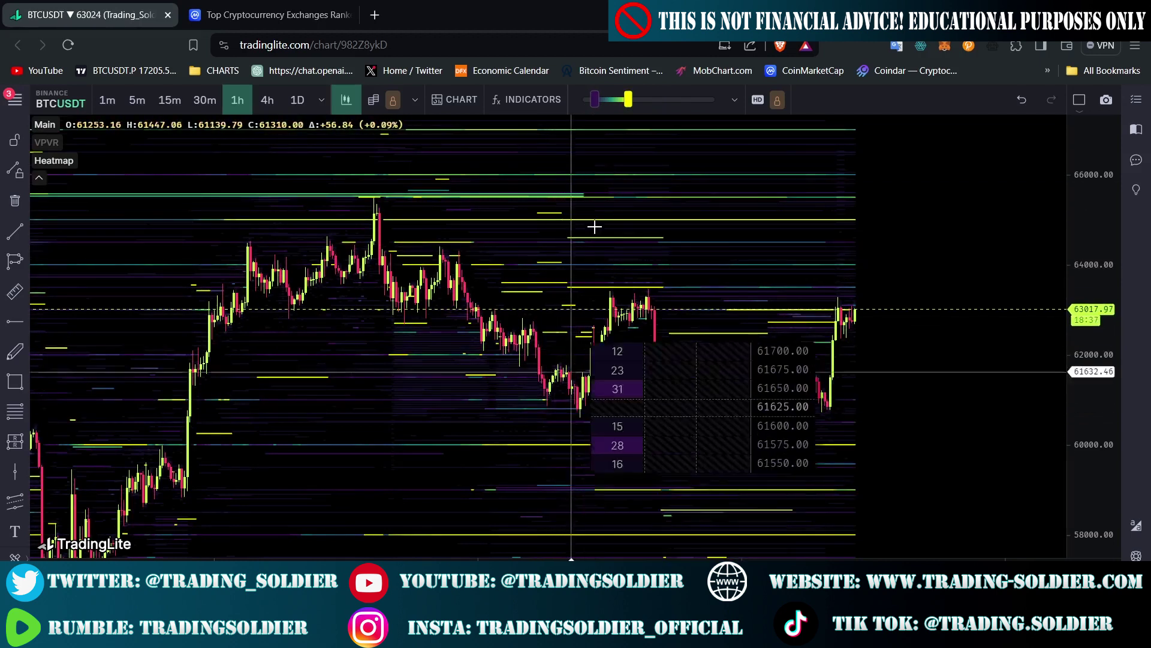
left_click_drag(626, 101, 598, 100)
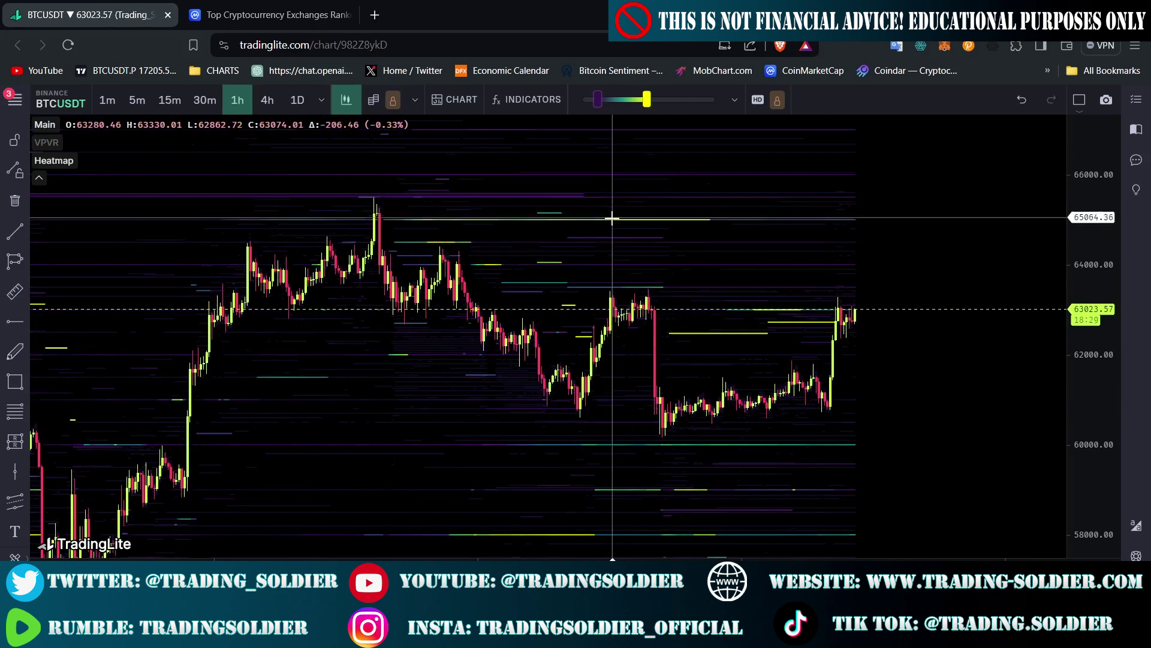
mouse_move(573, 259)
Lower the heatmap peak close to the minimum to compare order brightness, and raise it to about 174 BTC
left_click(60, 102)
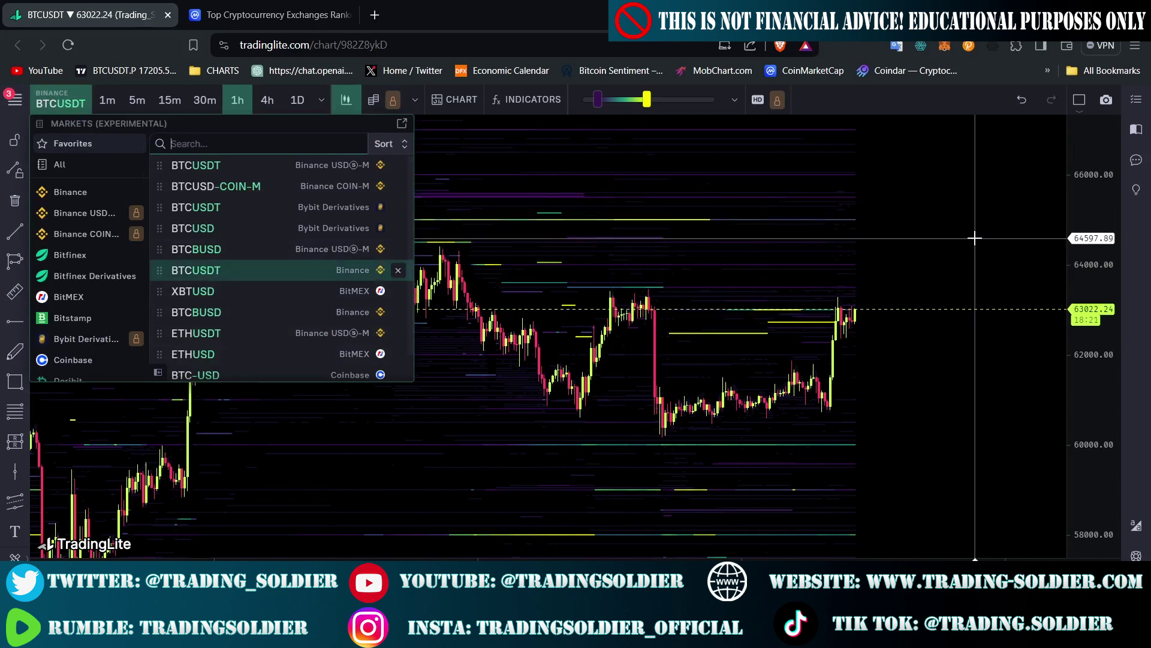
key("Escape")
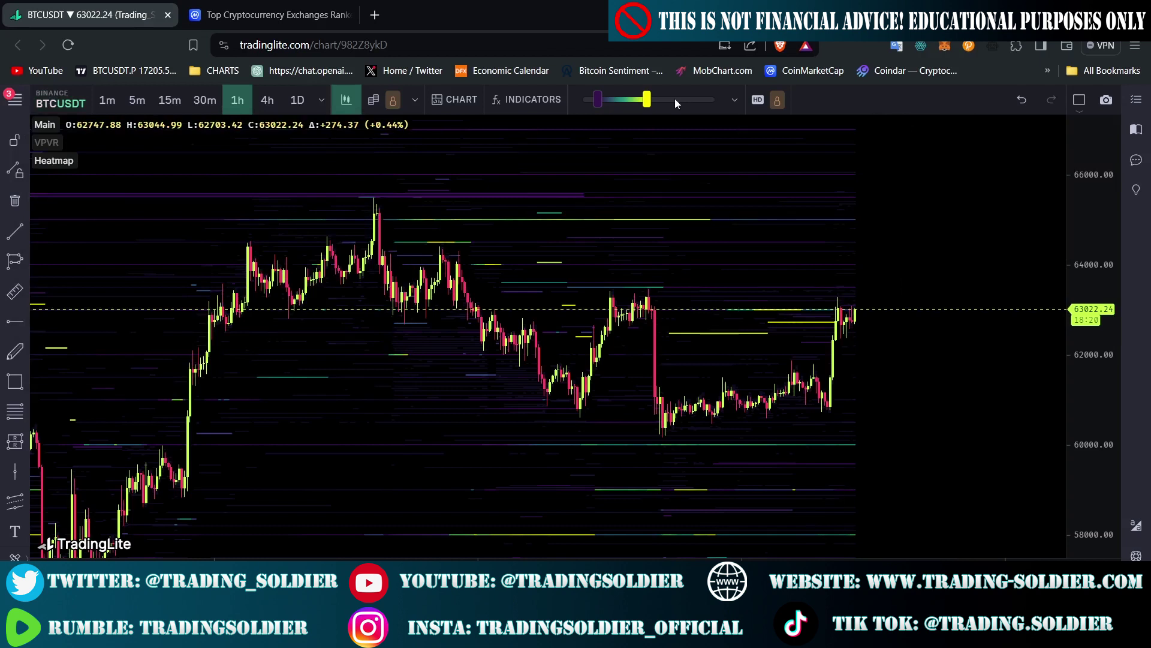
left_click_drag(602, 100, 604, 100)
left_click_drag(645, 99, 611, 90)
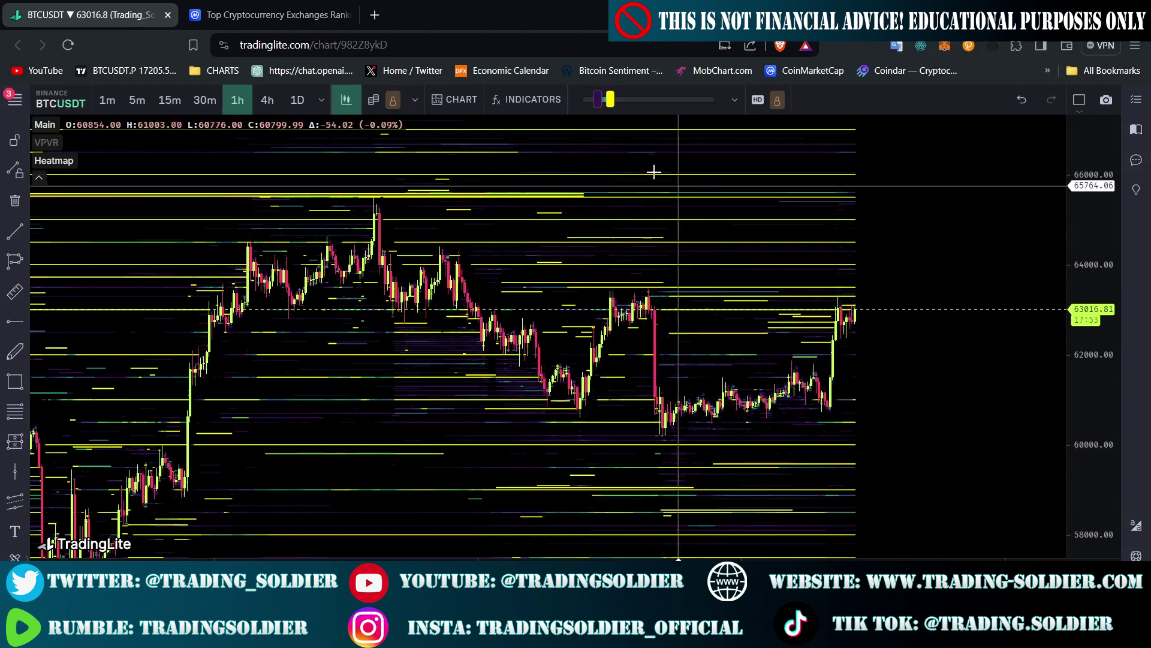
left_click_drag(608, 99, 636, 105)
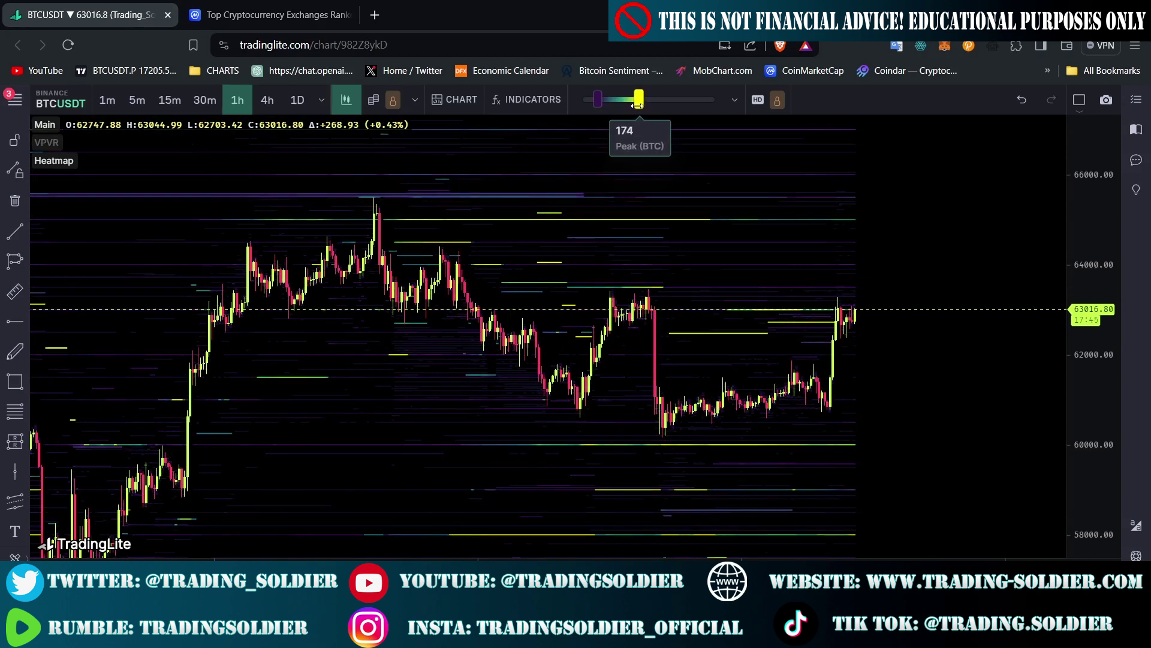
Drop the heatmap minimum to its lowest level to compare the noise, and raise it again to filter out small orders
left_click_drag(640, 104, 573, 105)
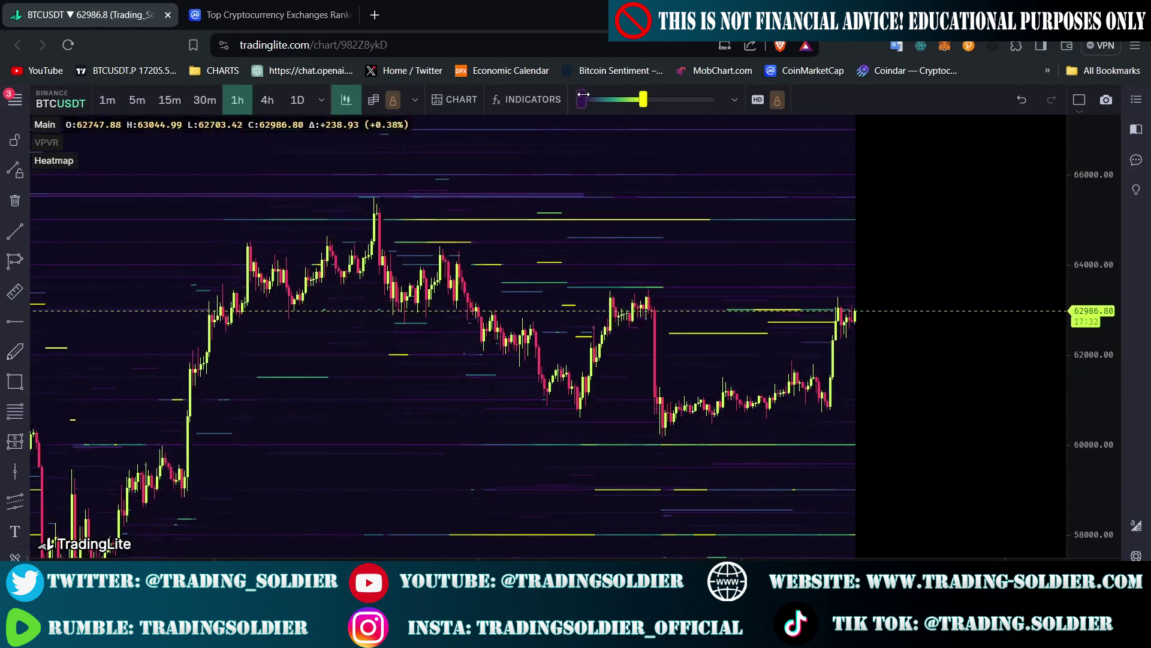
left_click_drag(579, 99, 591, 99)
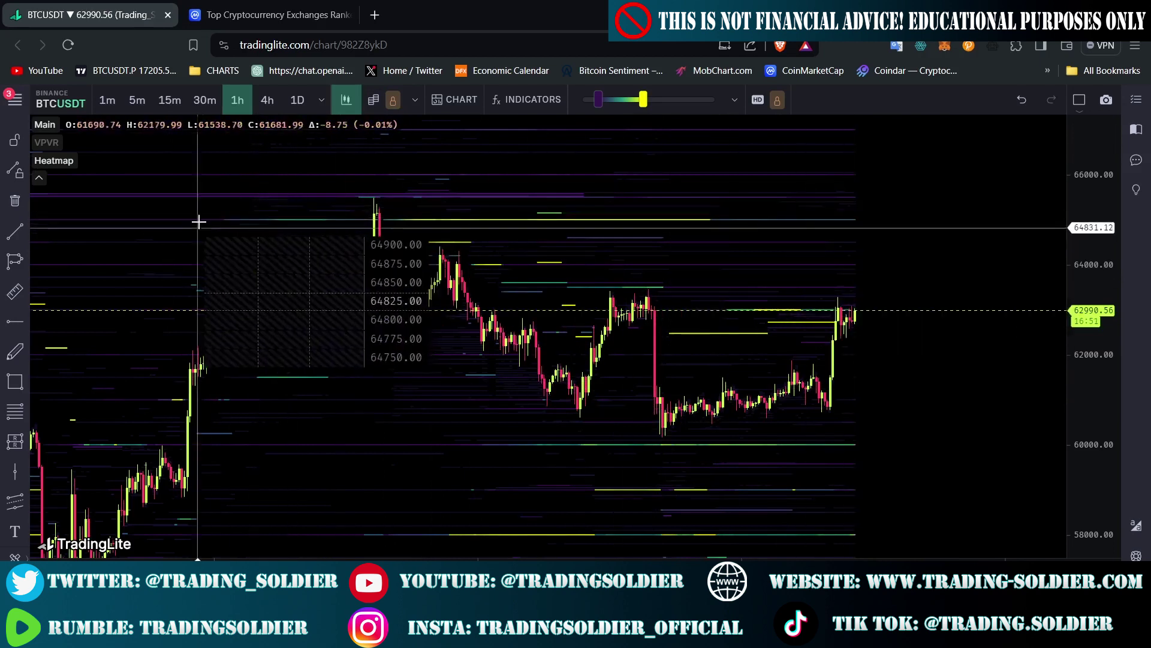
Review the favorite BTC markets across exchanges in the market list and close it
left_click(43, 107)
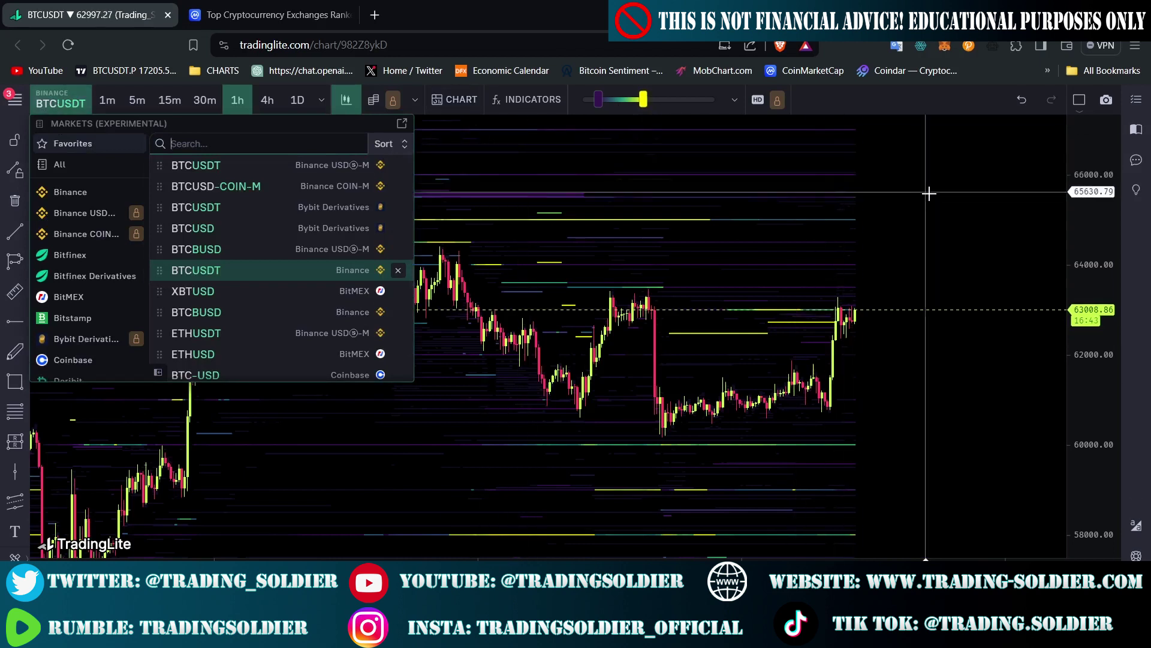
left_click(670, 202)
mouse_move(672, 205)
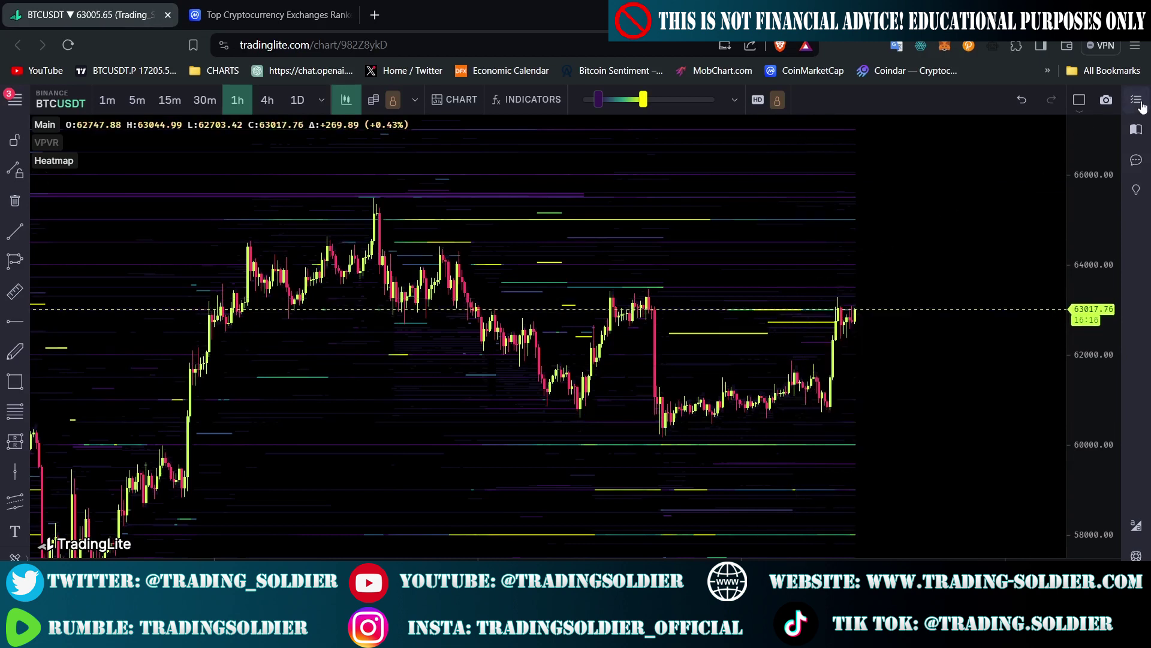
Compare the order book's sizes near the current price with the heatmap lines, and close the order book
left_click(1138, 130)
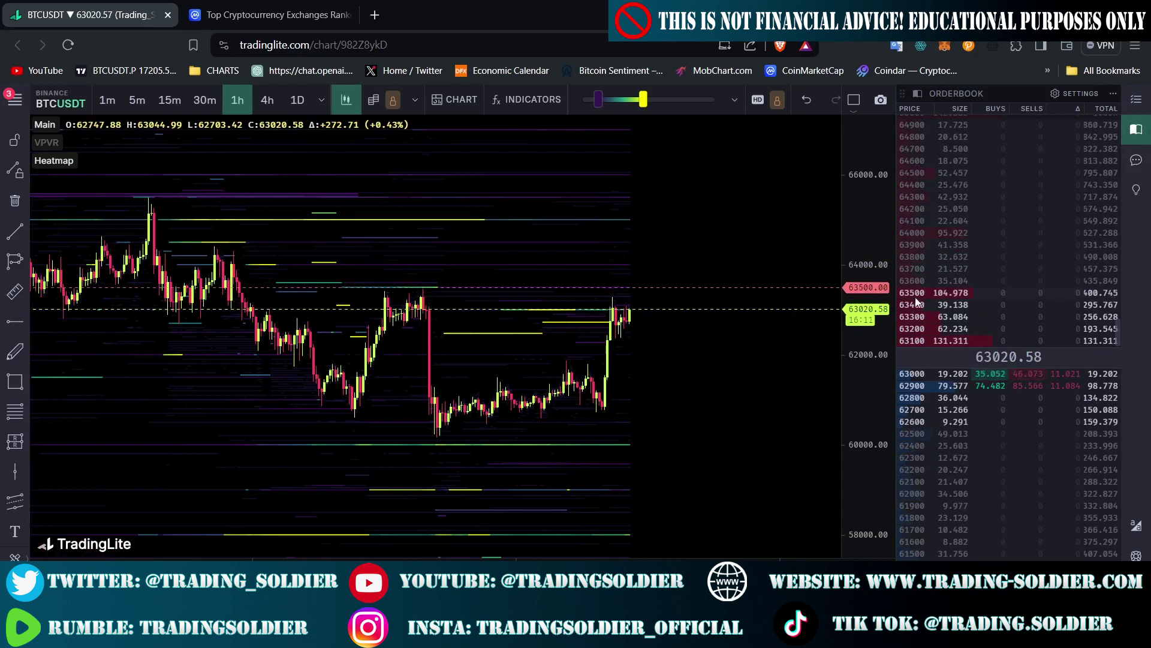
mouse_move(948, 297)
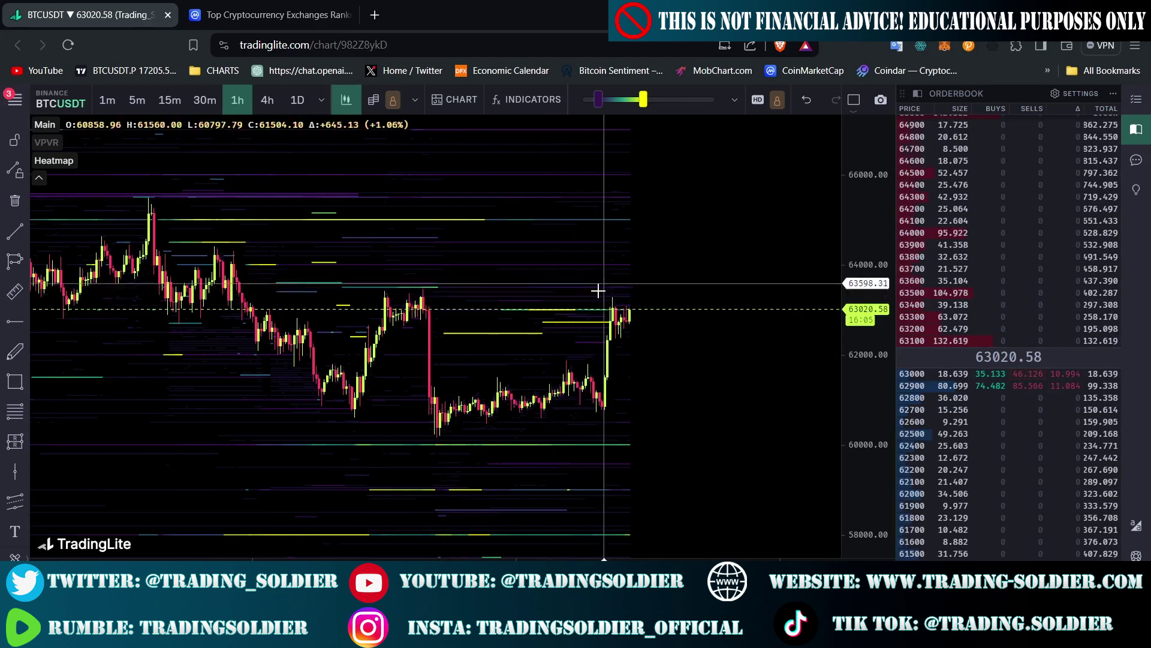
mouse_move(612, 291)
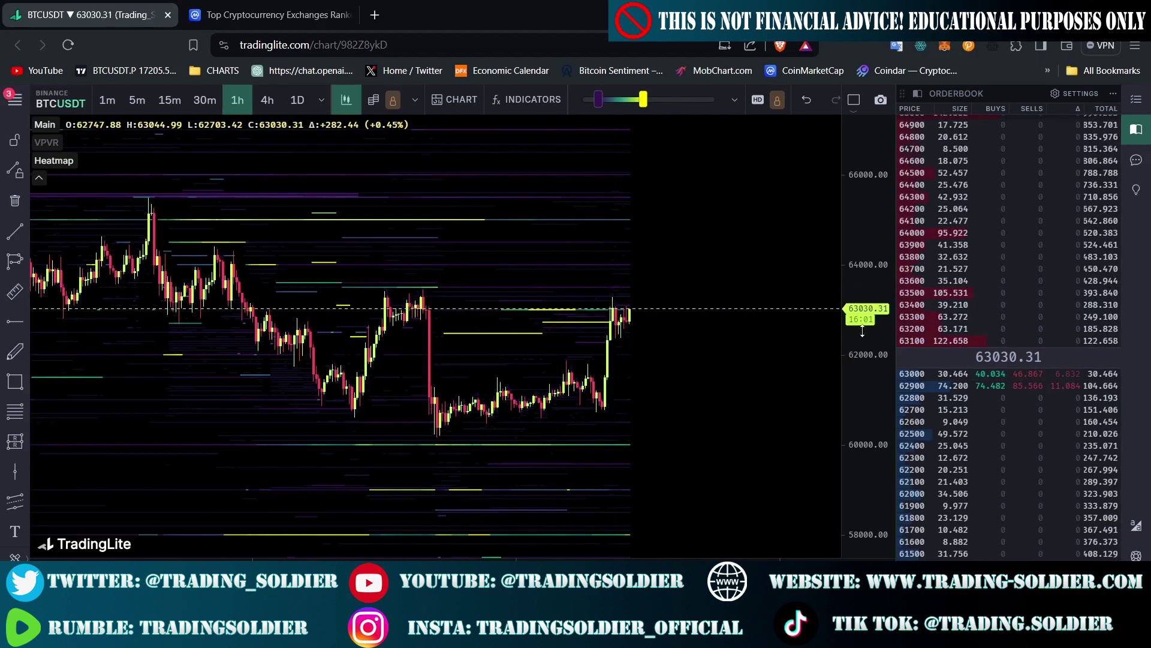
mouse_move(951, 399)
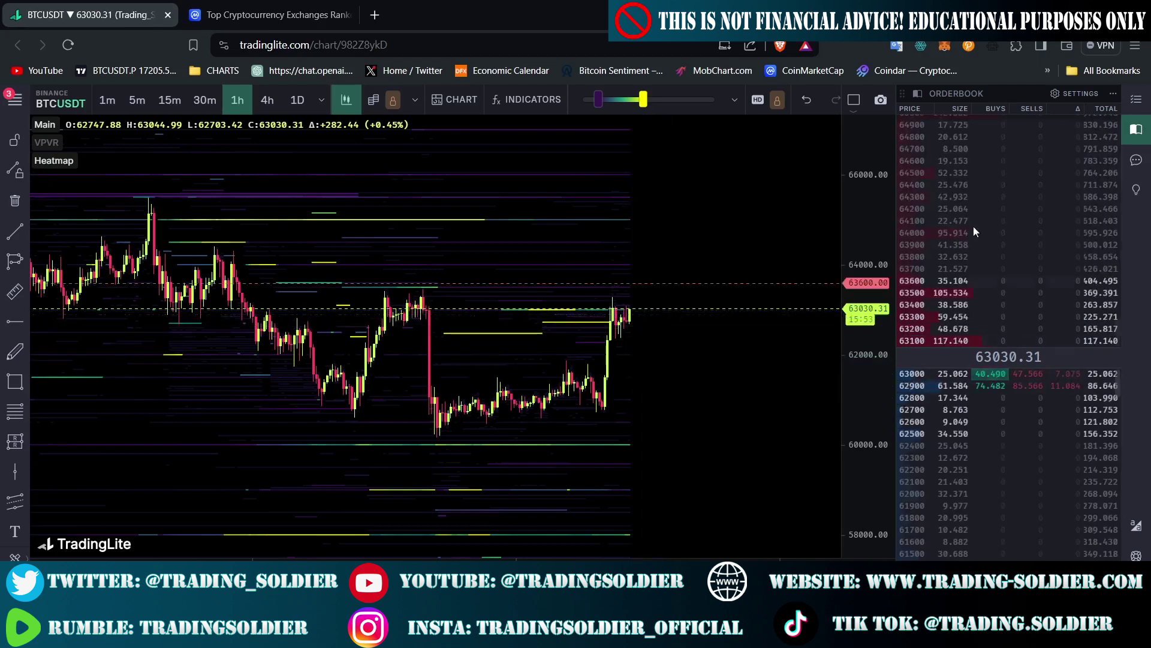
left_click(1143, 139)
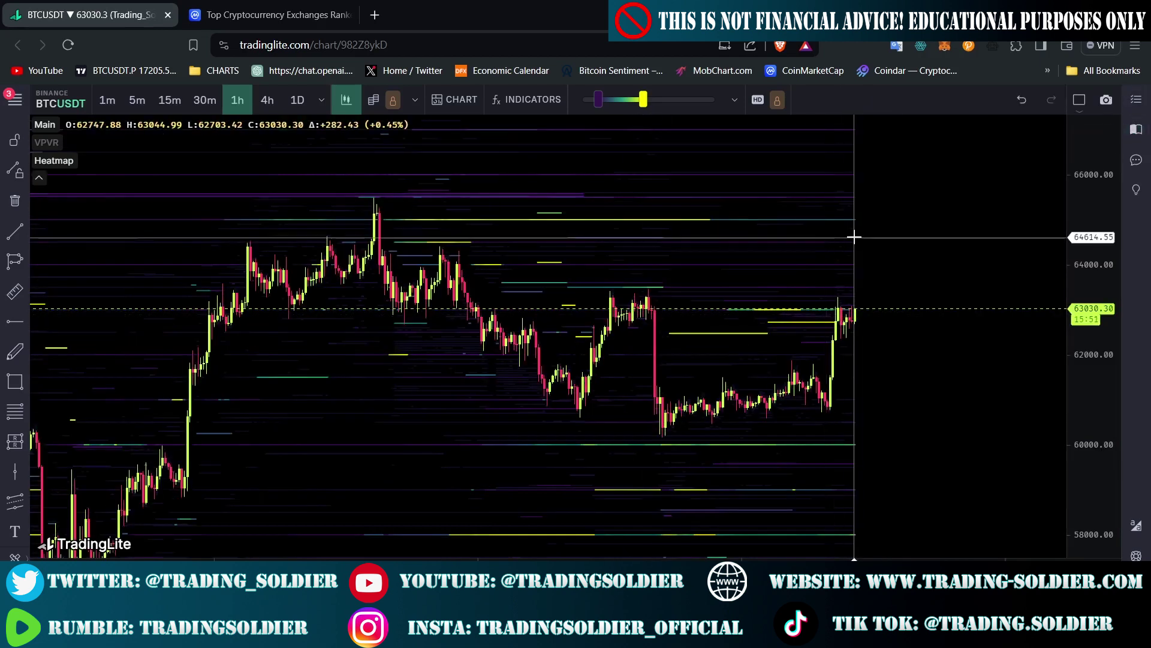
Examine the size of the heatmap order resting at the 60000 level near the latest candles
mouse_move(839, 237)
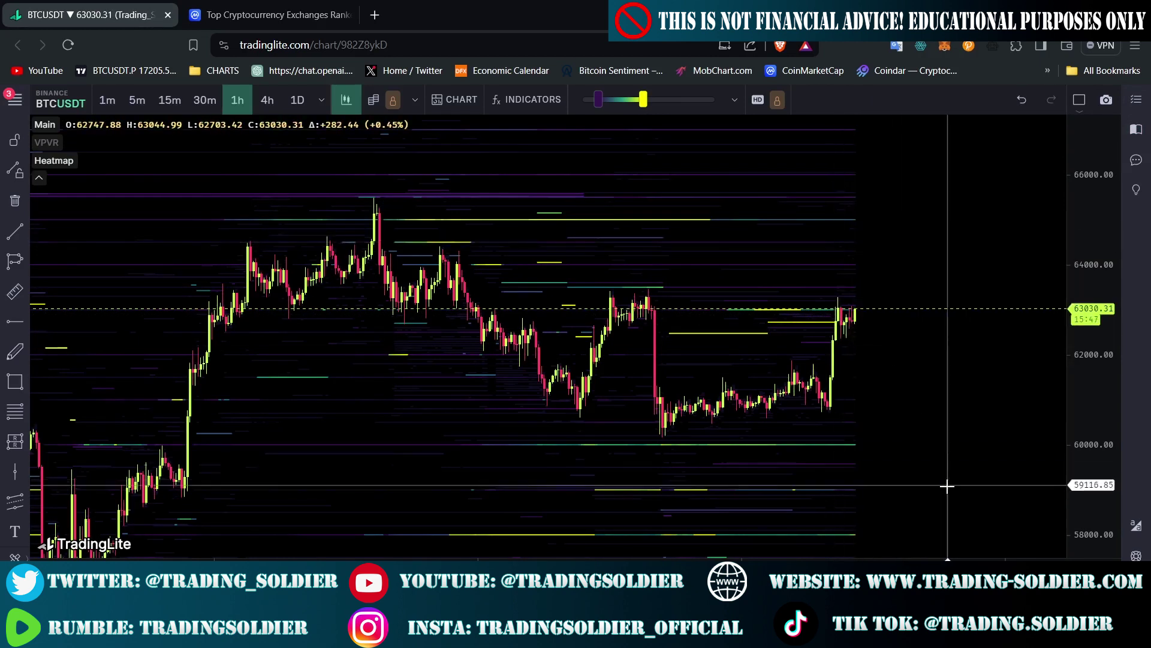
scroll(1085, 364, "up", 1)
scroll(1085, 364, "up", 2)
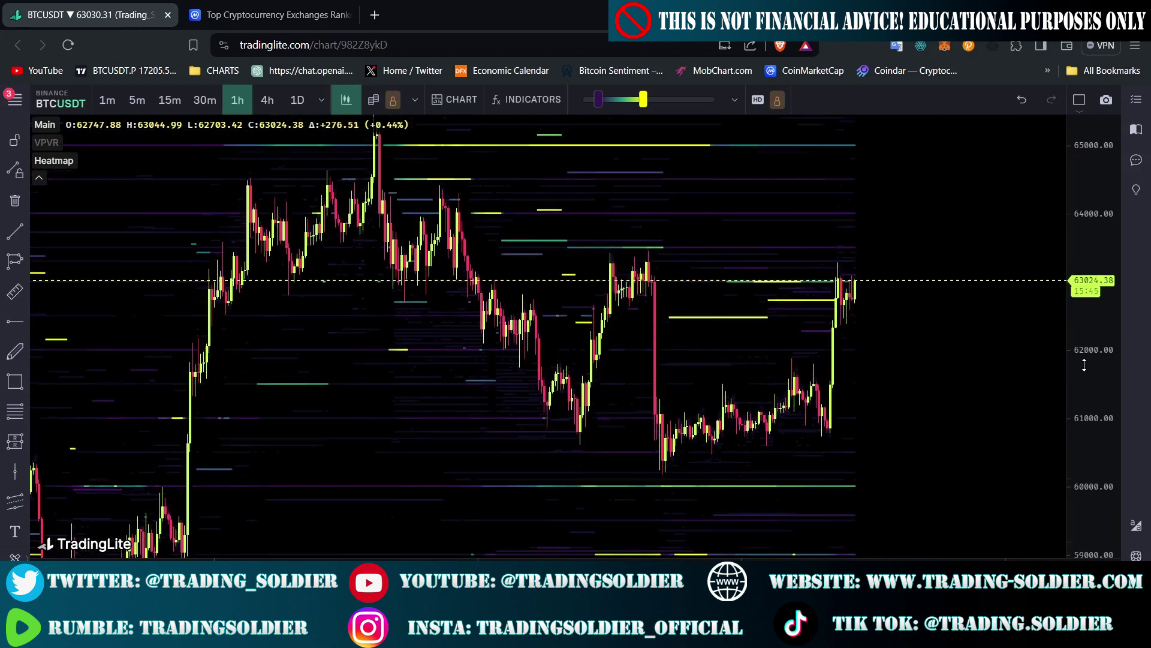
mouse_move(813, 298)
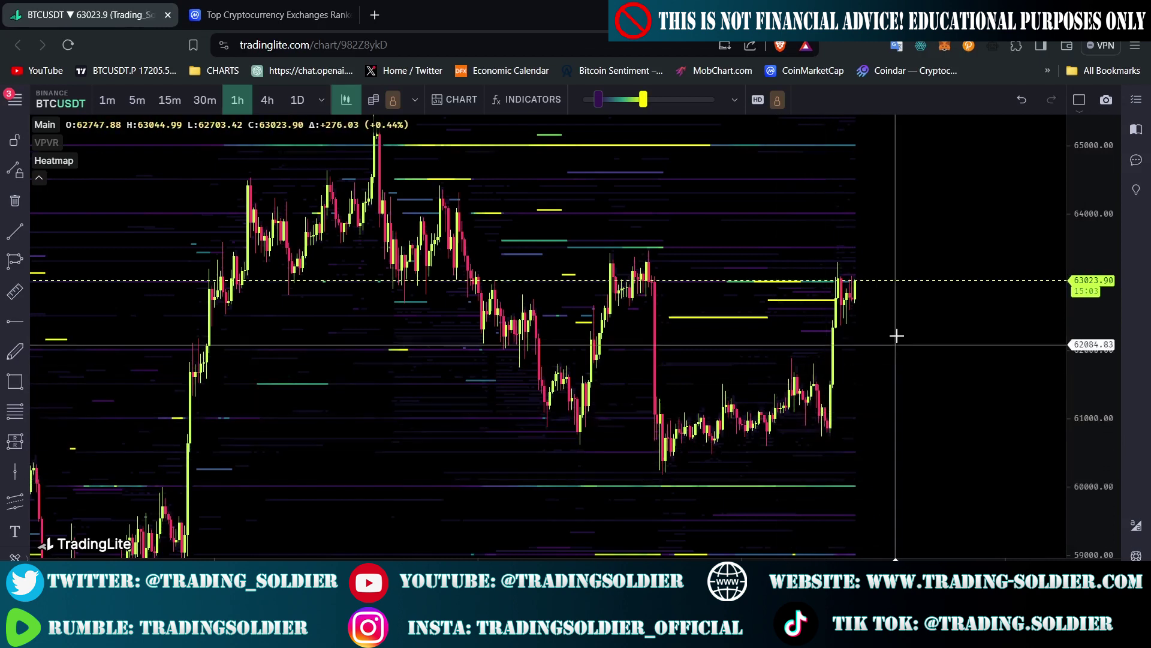
mouse_move(852, 480)
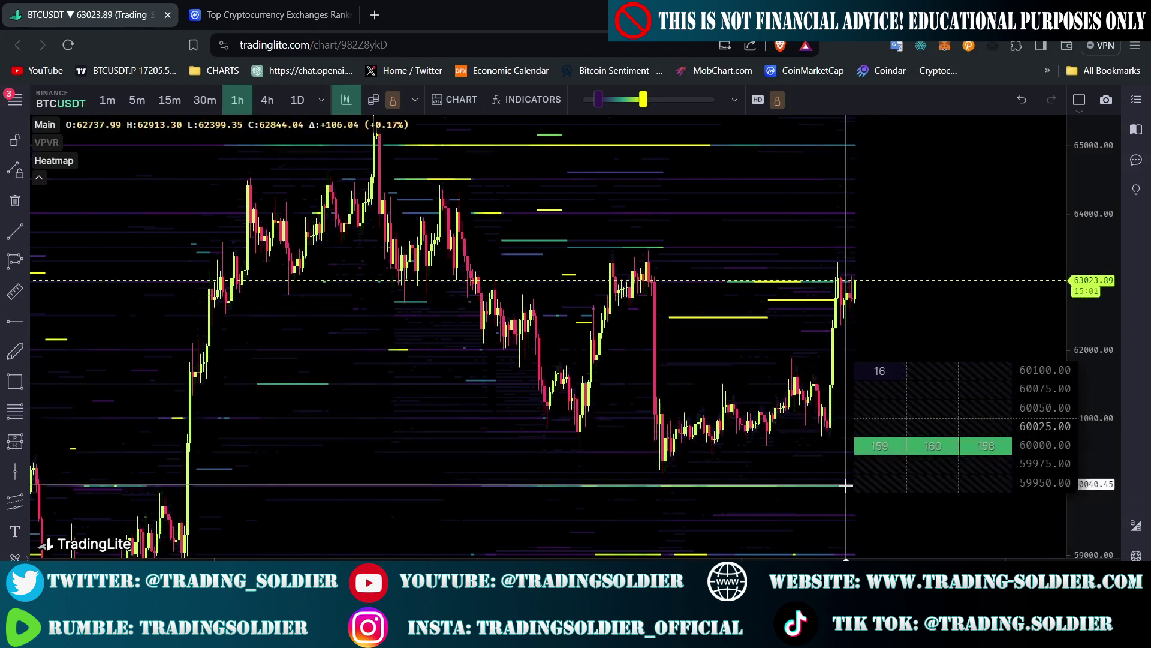
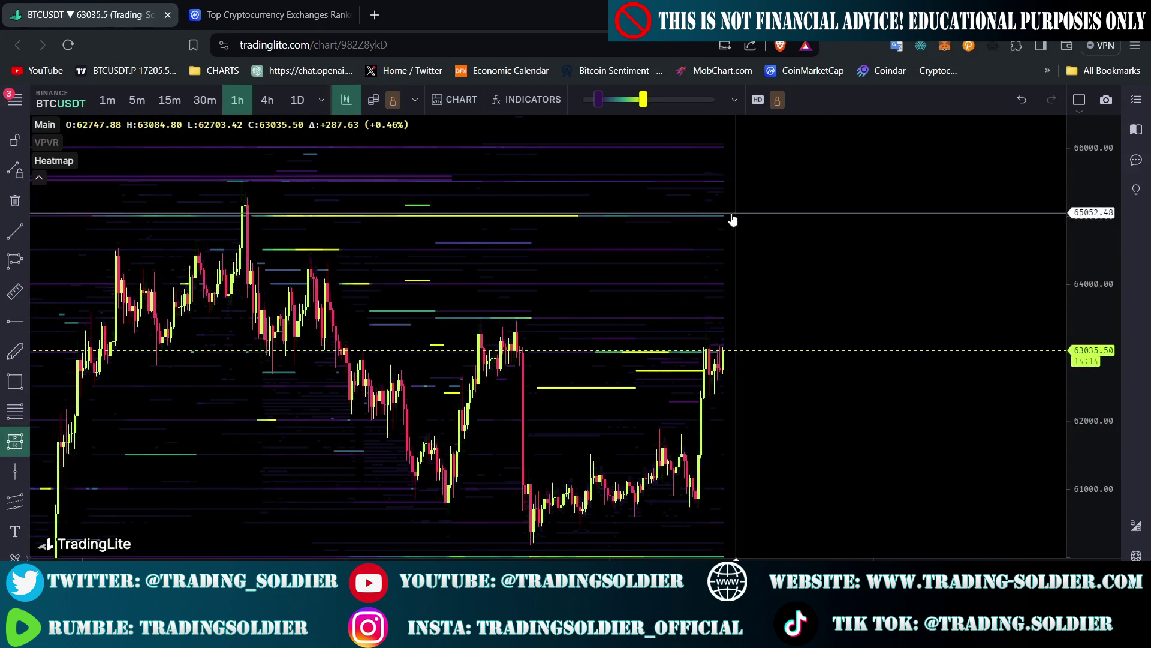
Draw a short risk/reward box at the 65000 heatmap level with entry about 65052, stop about 65910 and target about 63052
left_click_drag(726, 214, 770, 343)
left_click_drag(737, 245, 743, 243)
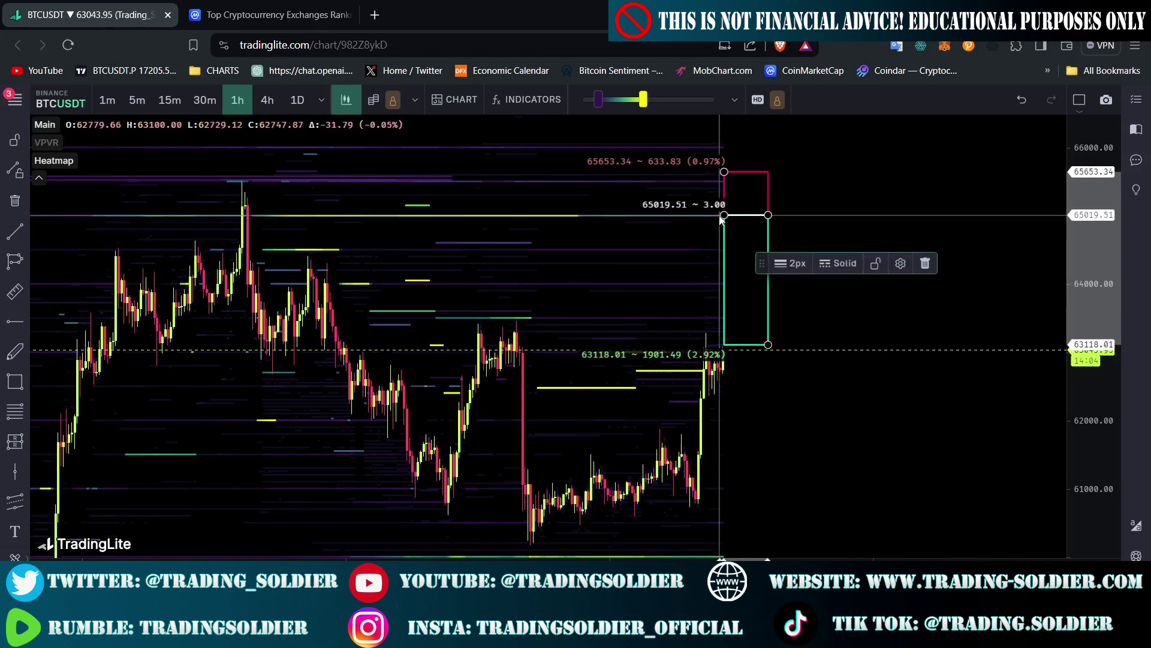
left_click_drag(724, 173, 722, 157)
left_click_drag(757, 263, 758, 262)
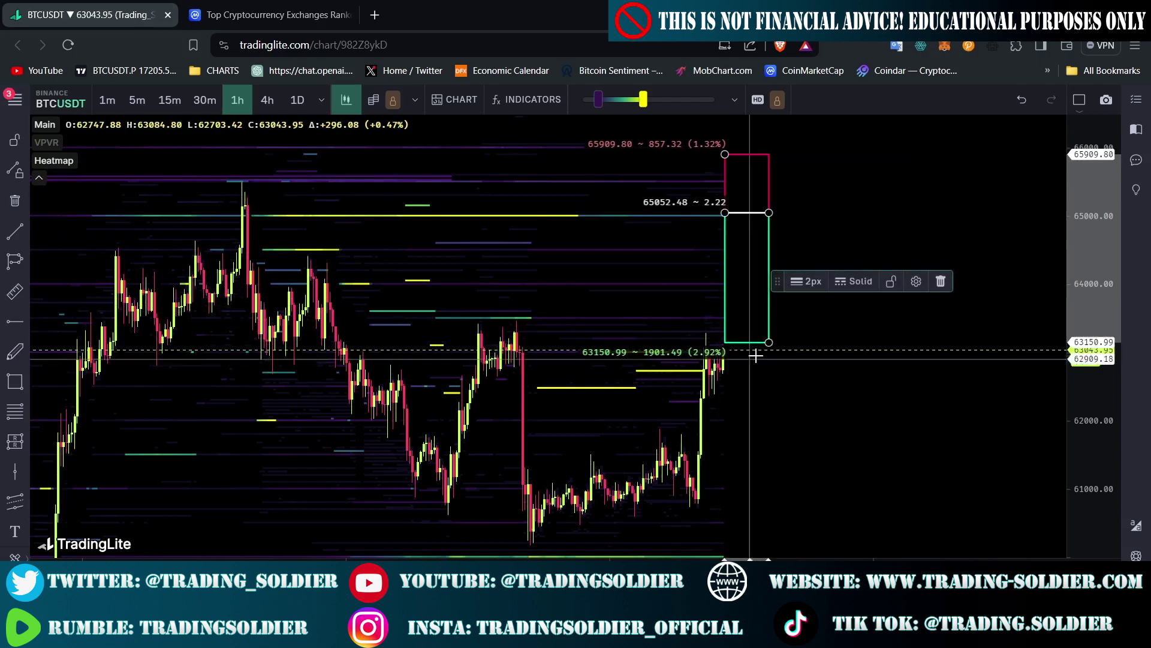
left_click_drag(770, 343, 770, 350)
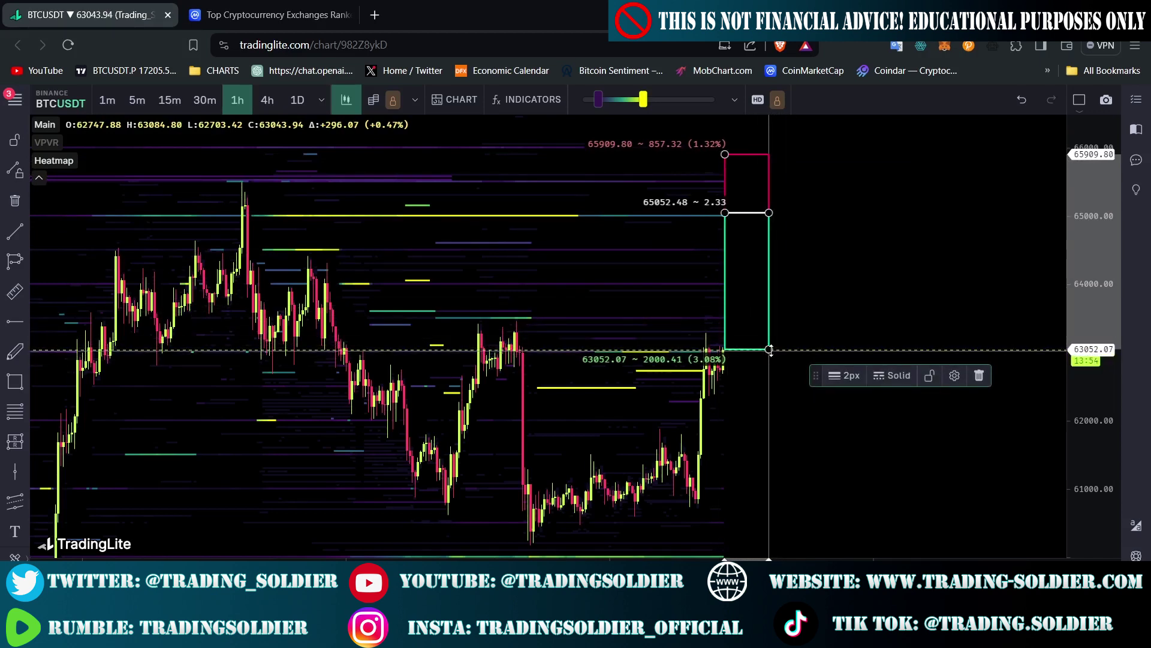
left_click(822, 259)
Draw a long risk/reward box at the 60000 heatmap level with entry about 60018, stop about 59190 and target about 62481
left_click_drag(870, 270, 851, 255)
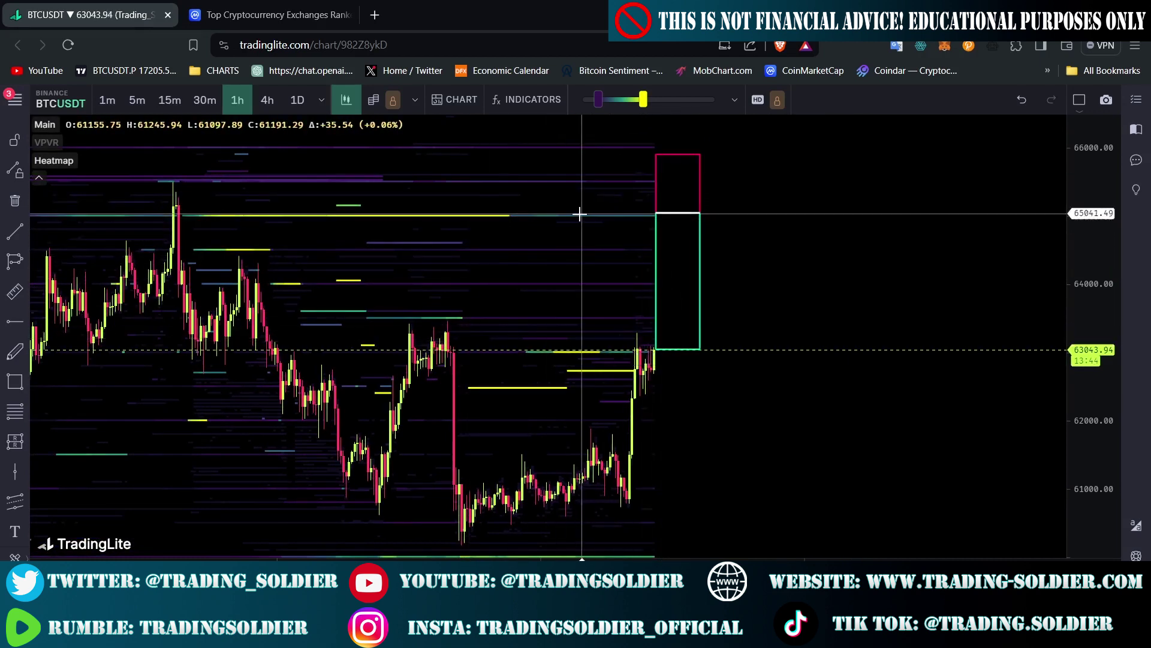
left_click_drag(705, 295, 676, 234)
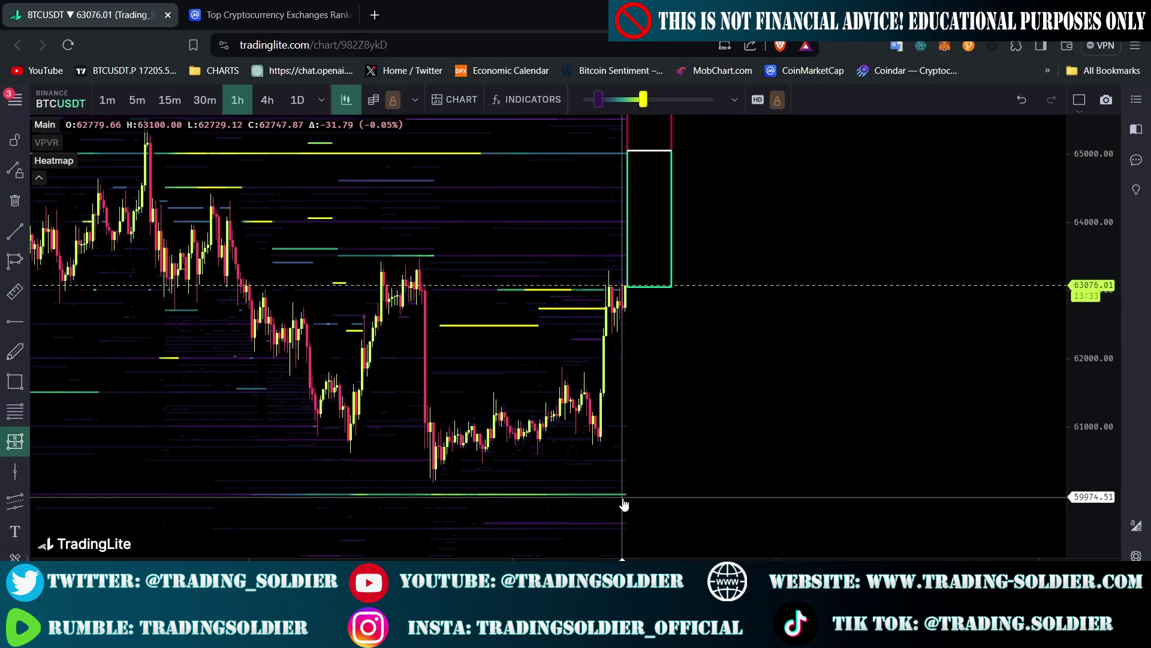
mouse_move(634, 494)
left_mouse_down()
mouse_move(649, 436)
mouse_move(722, 388)
mouse_move(757, 332)
left_mouse_up()
left_click(823, 362)
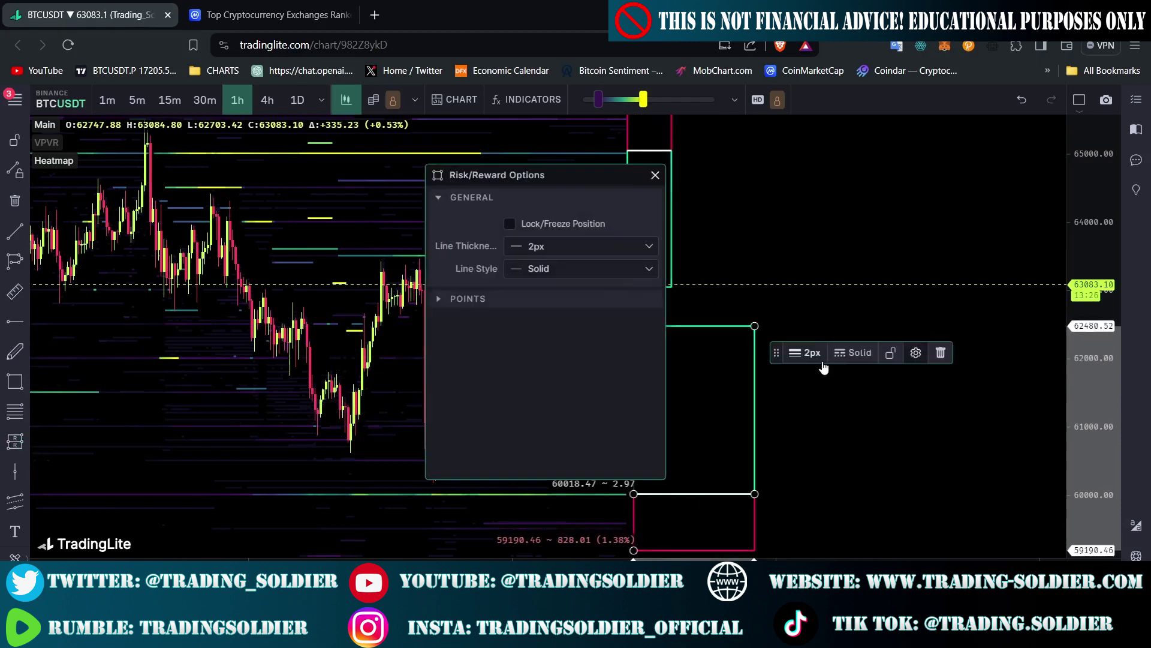
left_click(655, 175)
Delete the short risk/reward box at the 65000 level
scroll(918, 336, "down", 5)
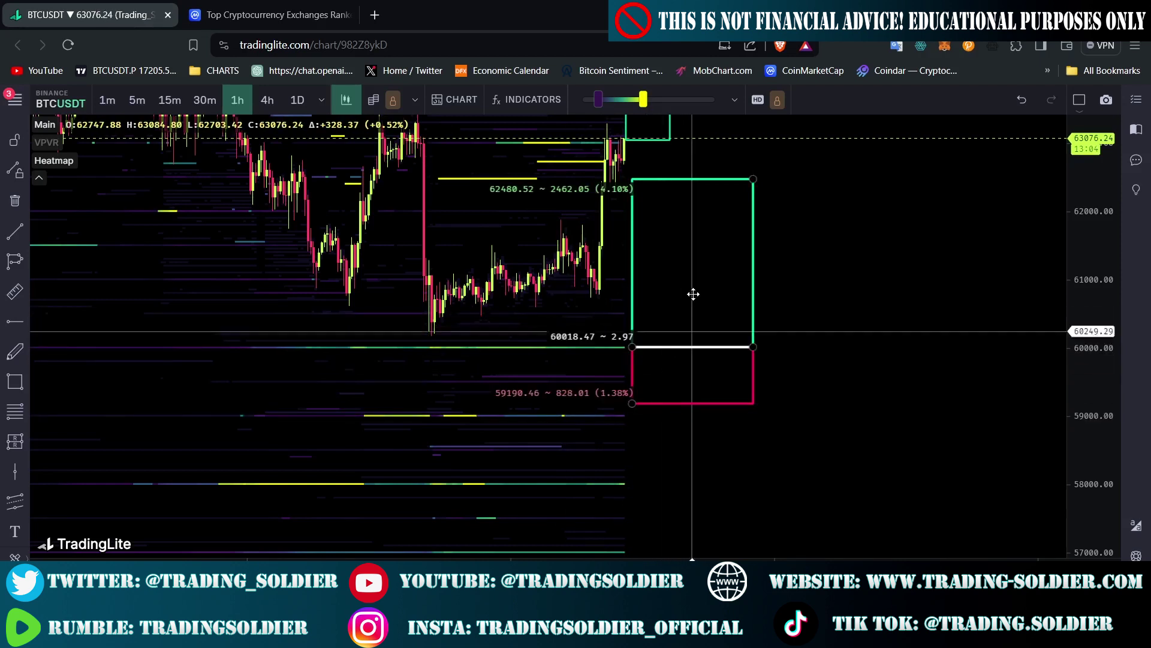
scroll(789, 293, "down", 2)
scroll(808, 292, "up", 2)
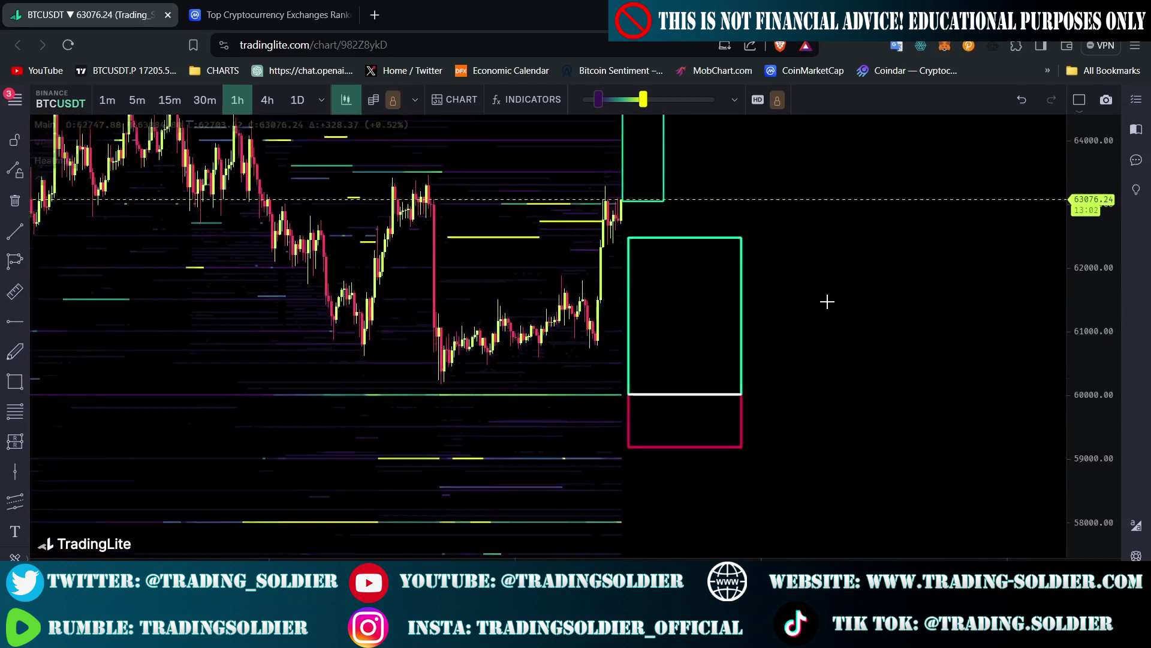
left_click(637, 177)
key("Delete")
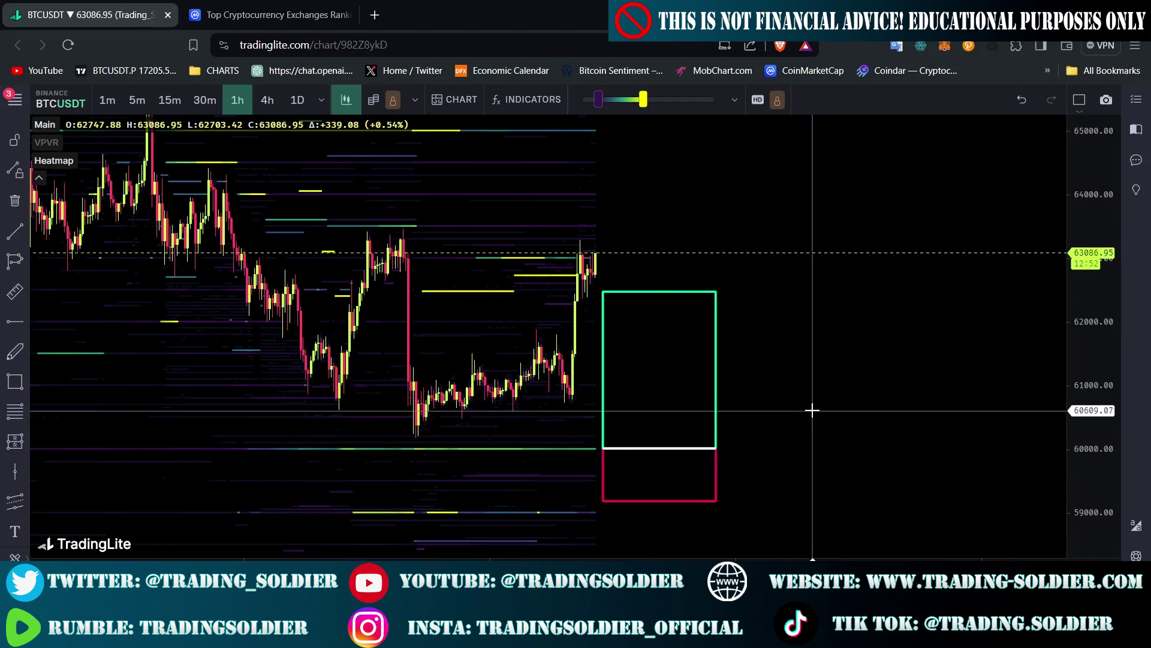
Examine the heatmap orders at the 60000 and 59000 levels in relation to the long box's entry and stop
scroll(812, 410, "down", 2)
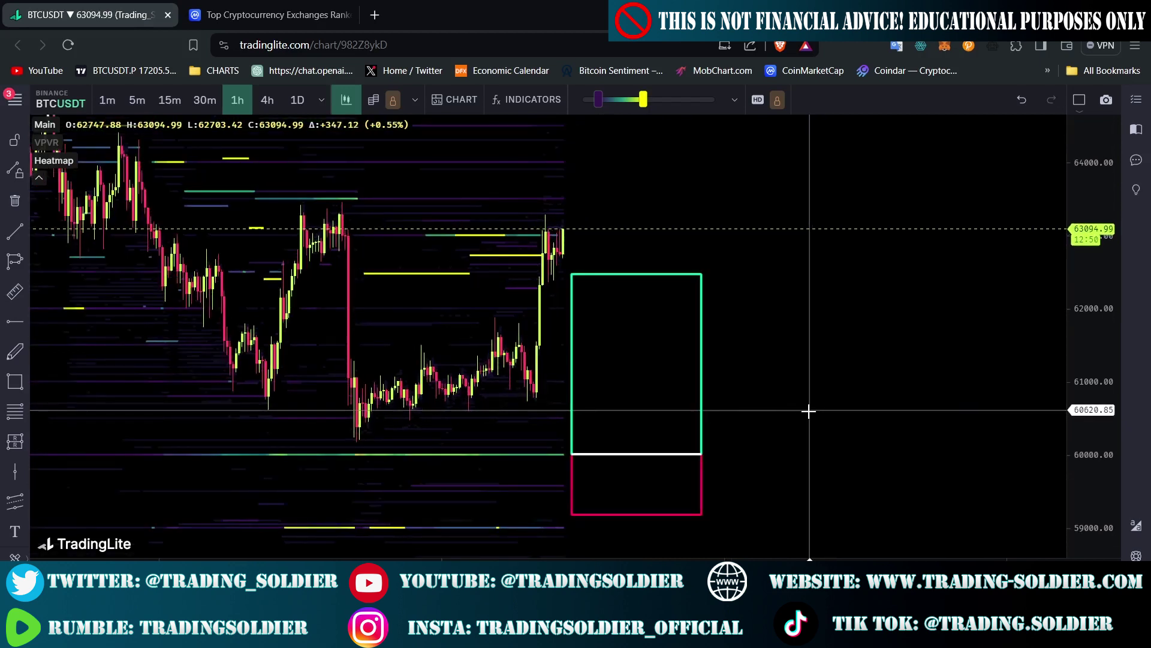
left_click_drag(808, 411, 899, 390)
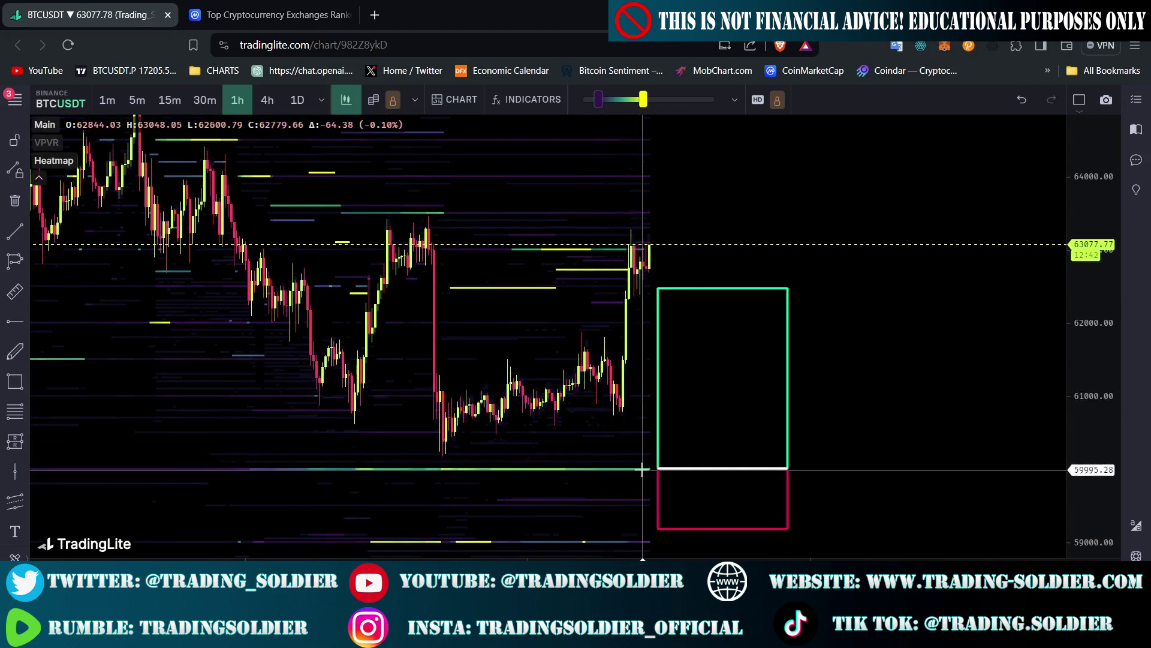
mouse_move(642, 471)
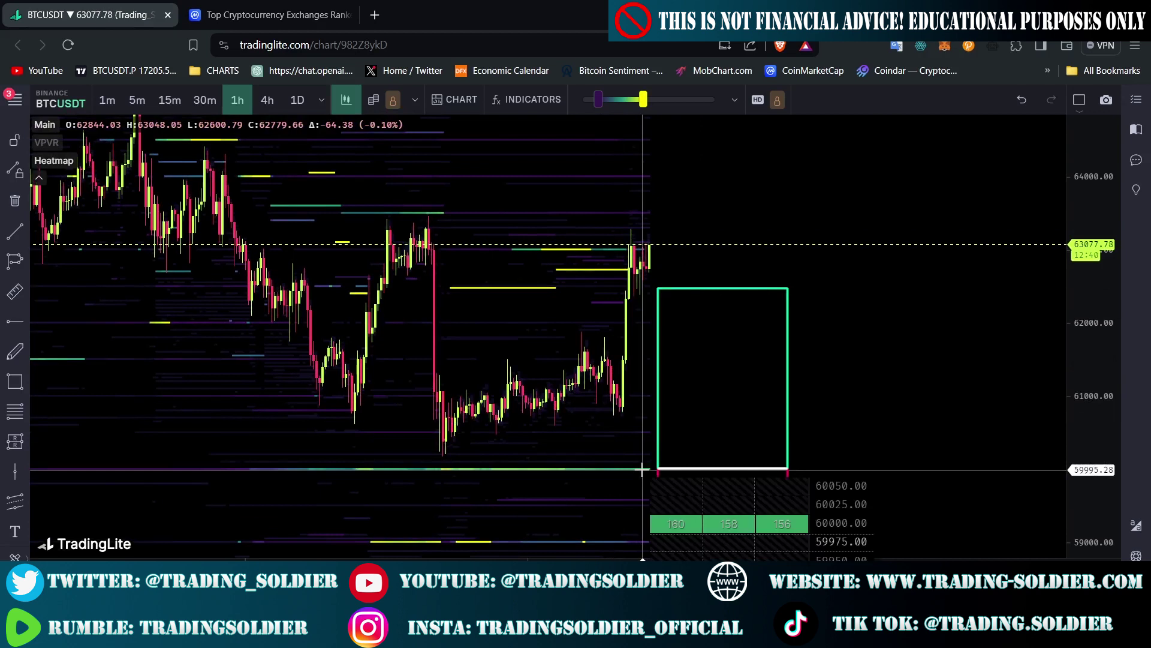
left_click_drag(873, 422, 850, 385)
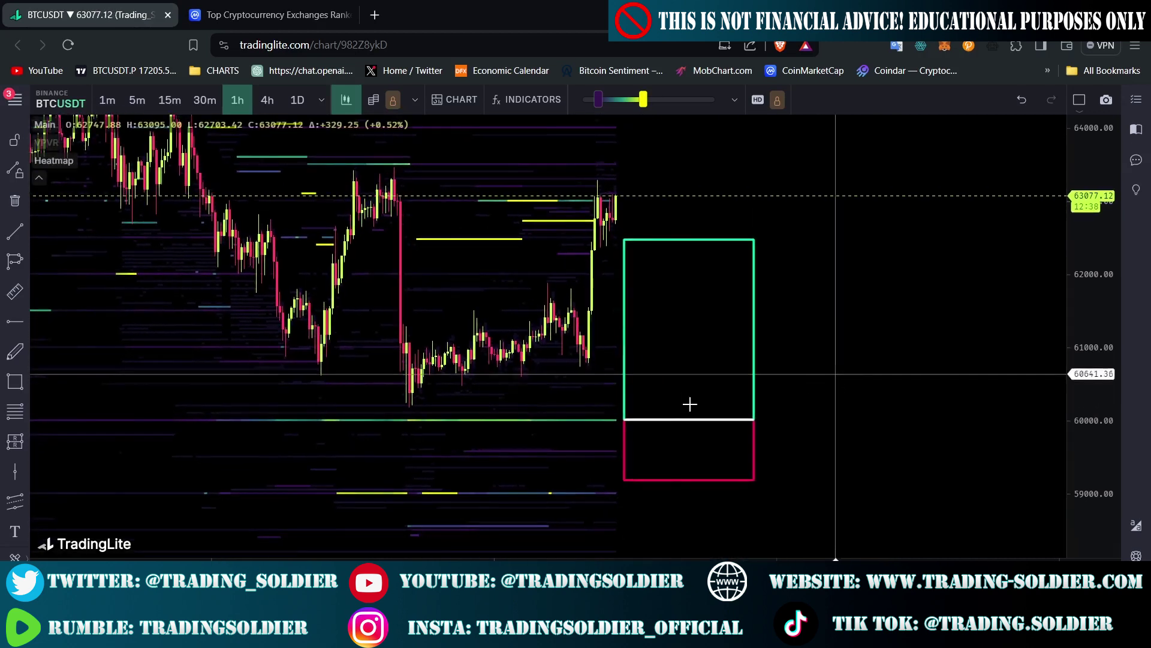
left_click(633, 421)
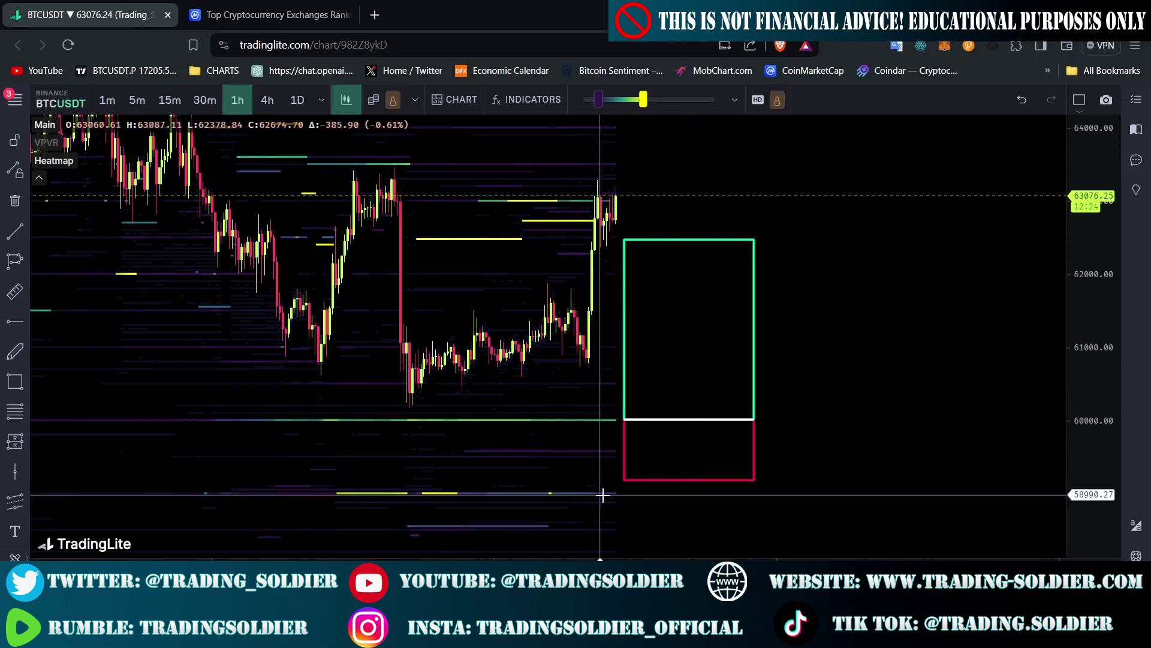
mouse_move(613, 490)
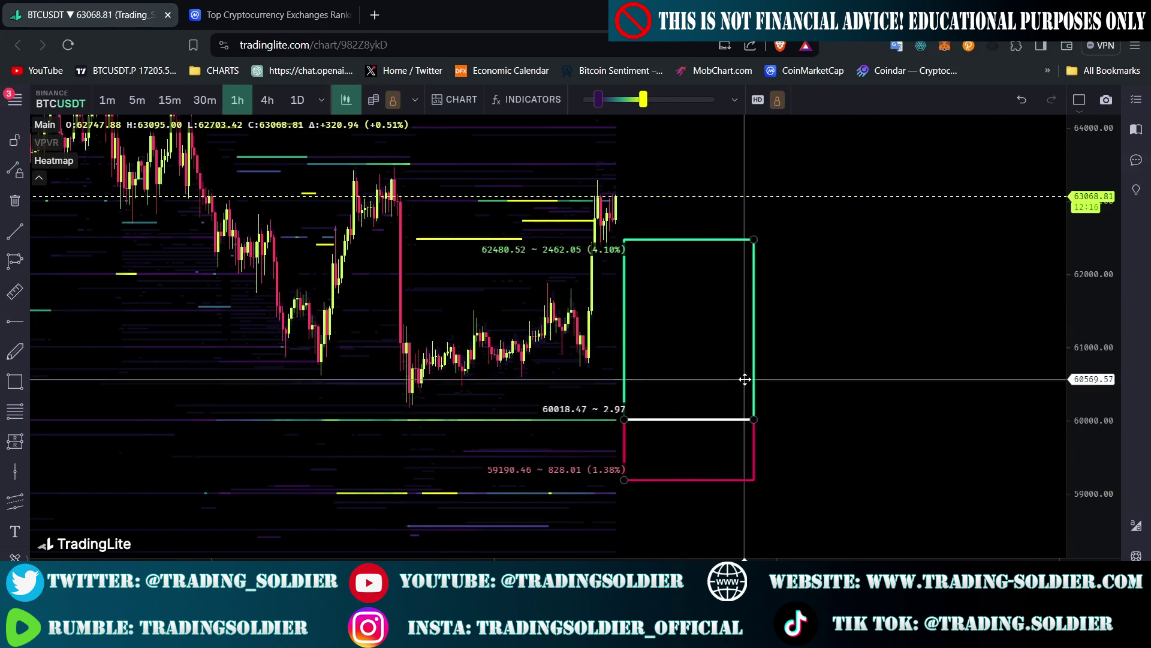
left_click_drag(812, 331, 801, 411)
scroll(802, 411, "down", 3)
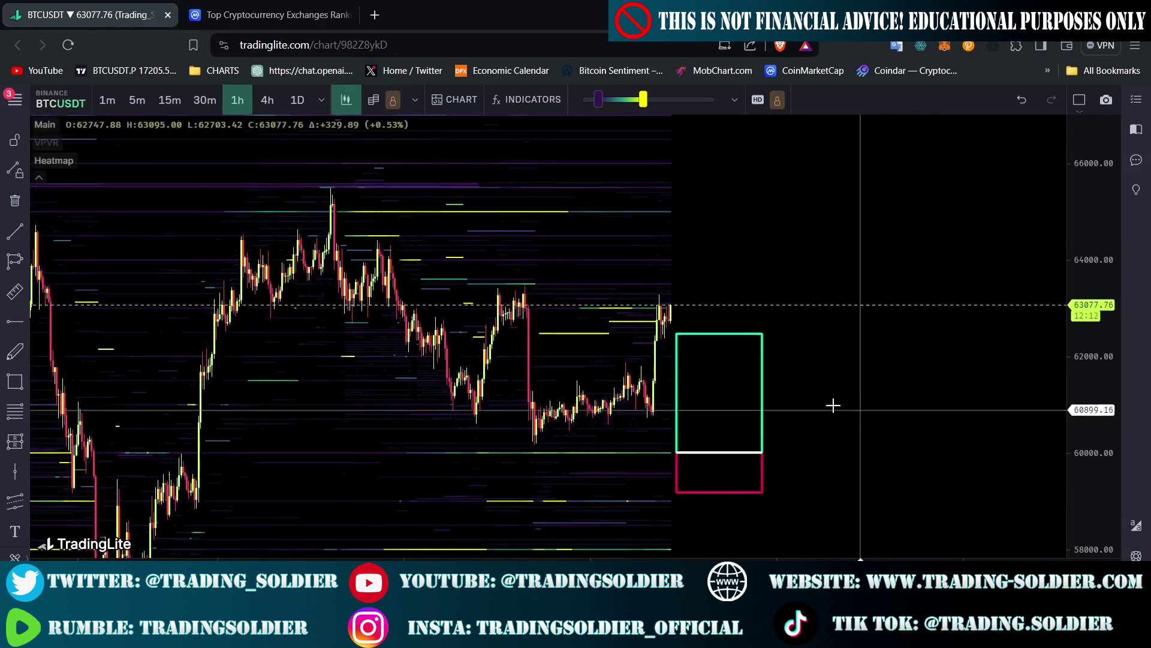
left_click(693, 365)
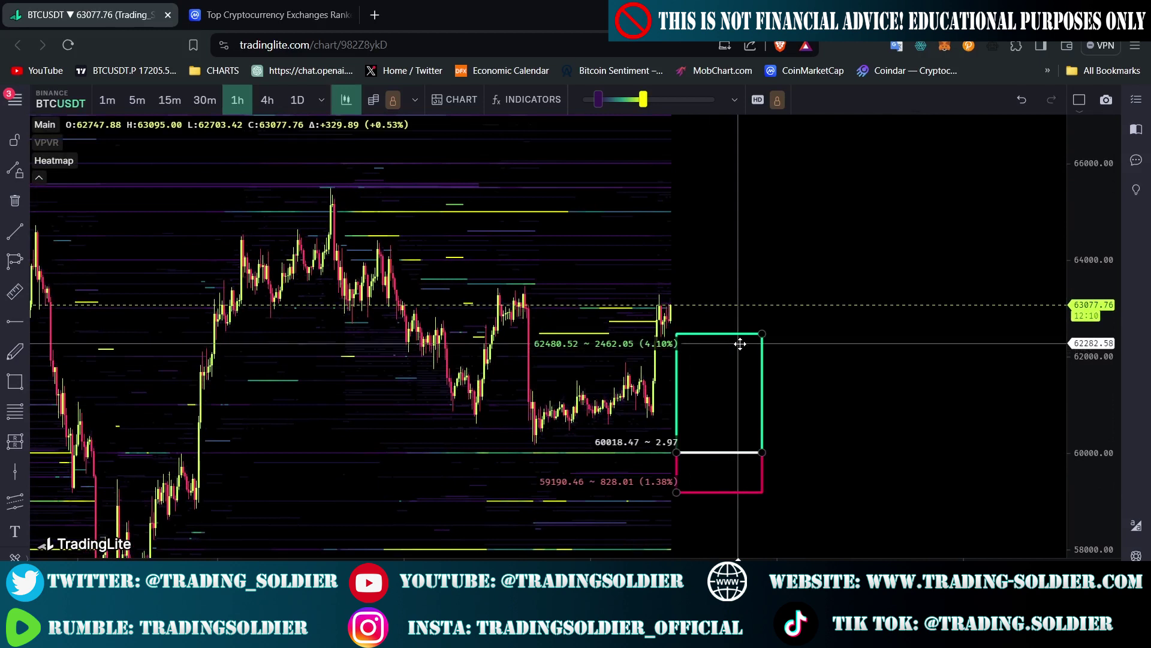
key("Escape")
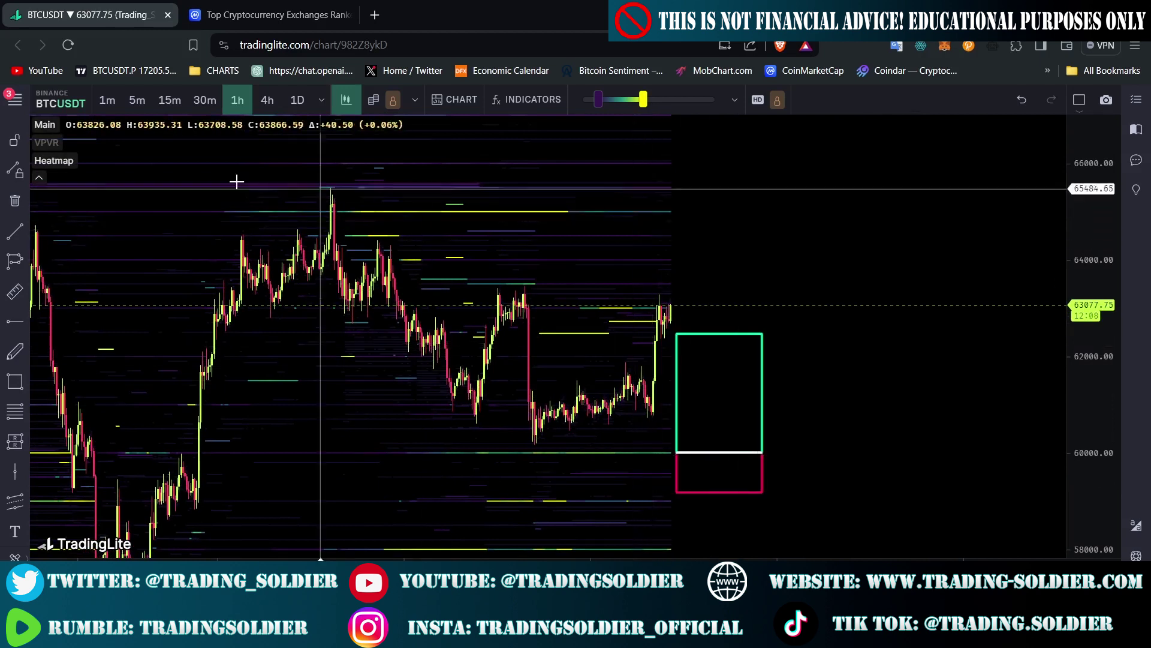
Compare the heatmap on the 15-minute timeframe with the 1-hour timeframe
left_click(170, 99)
scroll(820, 256, "down", 5)
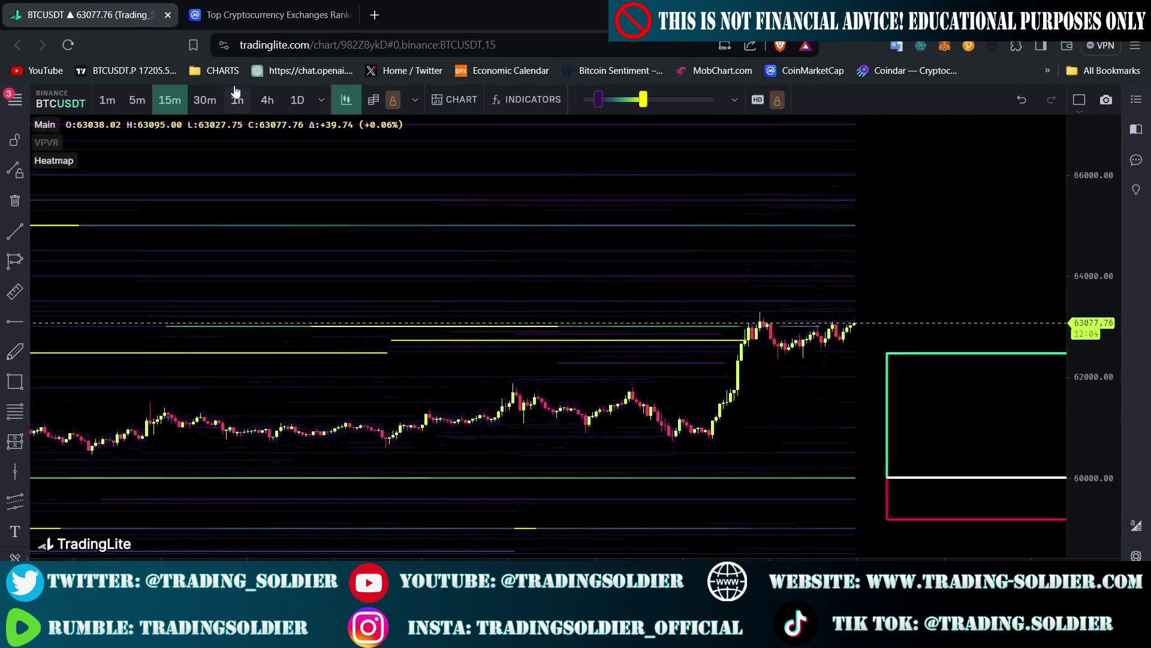
left_click(237, 97)
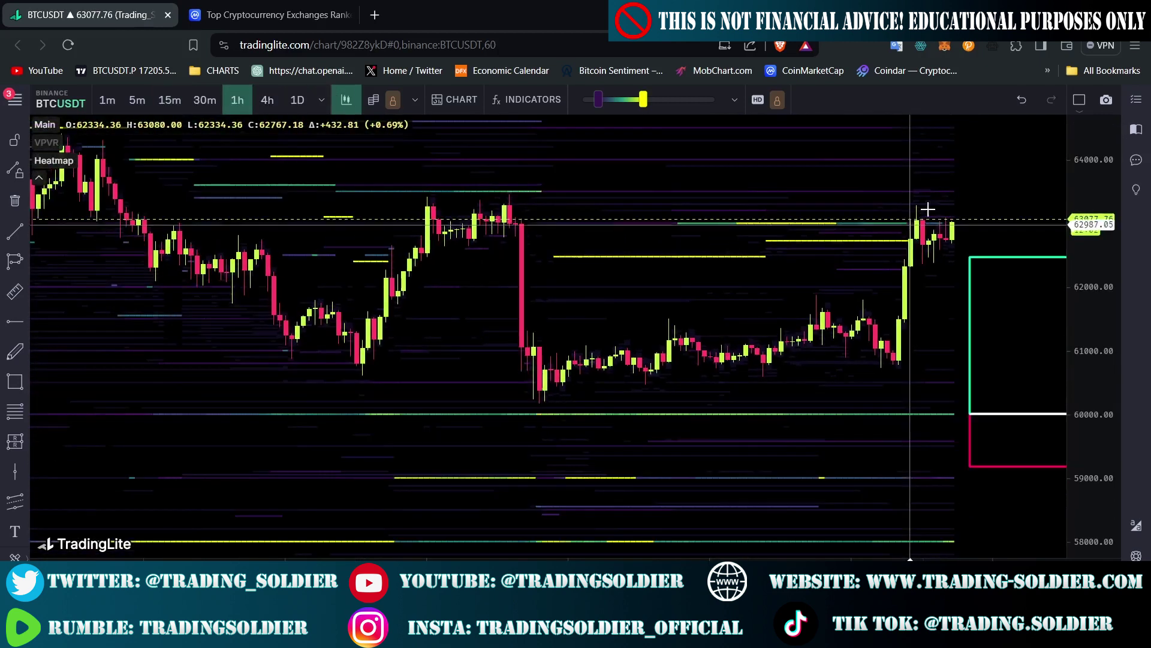
scroll(899, 210, "down", 5)
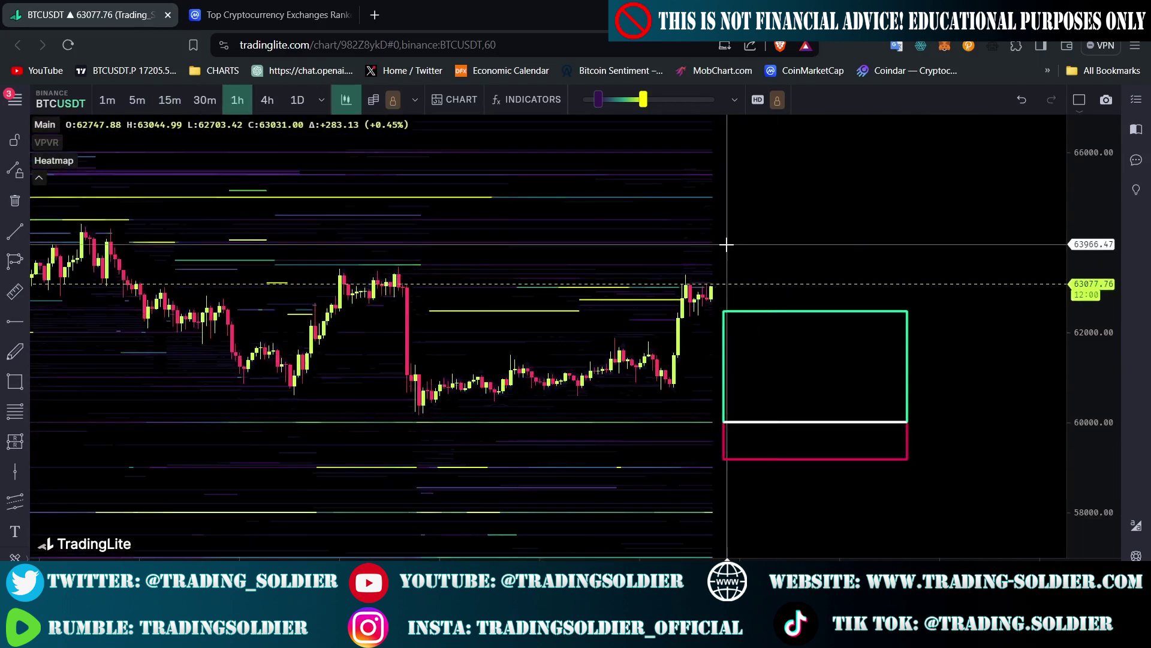
Switch the chart to the 5-minute timeframe and bring the heatmap orders around the current price into view
left_click(136, 102)
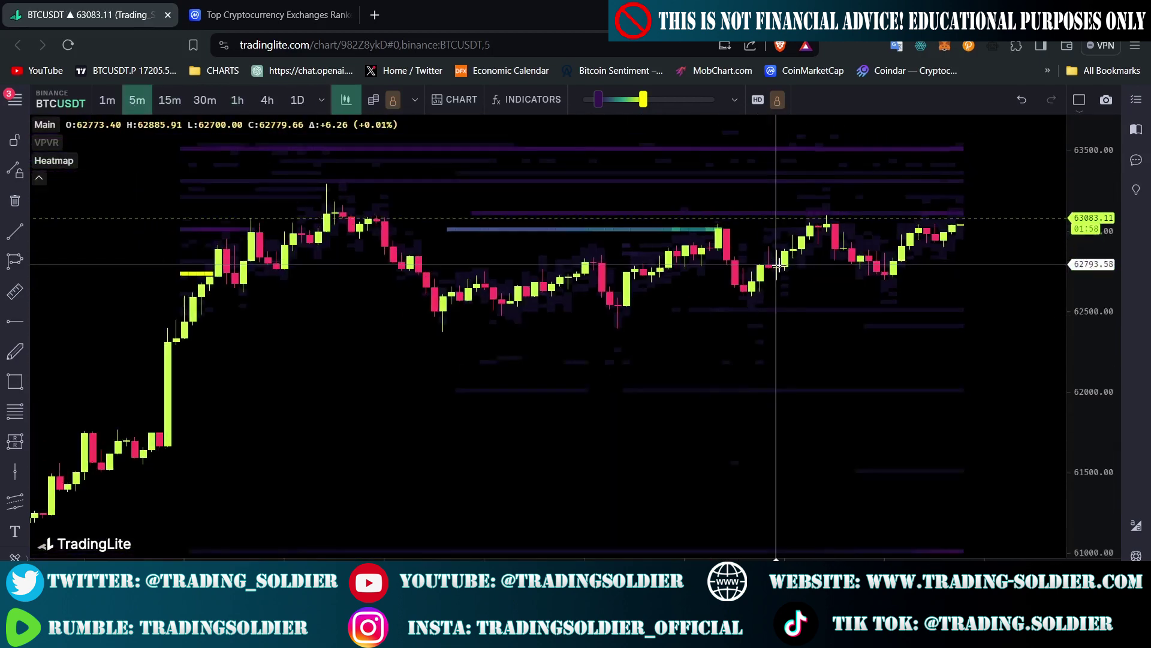
left_click_drag(915, 223, 938, 365)
scroll(938, 370, "down", 3)
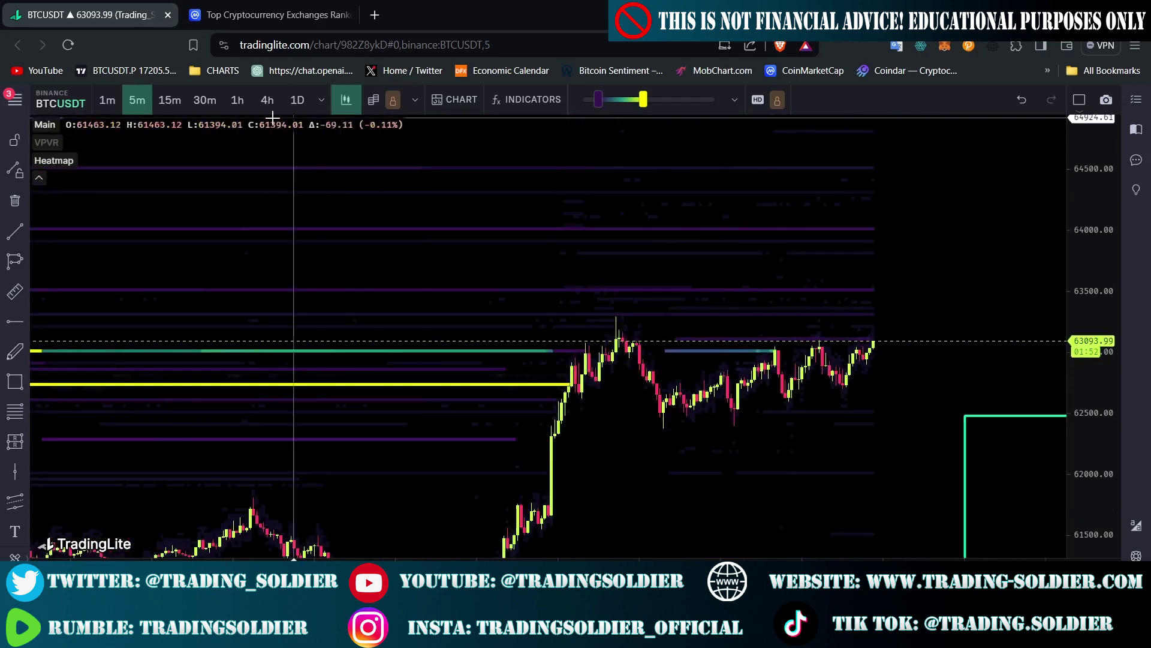
Compare the heatmap orders and the long box on the 15-minute, 1-hour and 4-hour timeframes
left_click(169, 107)
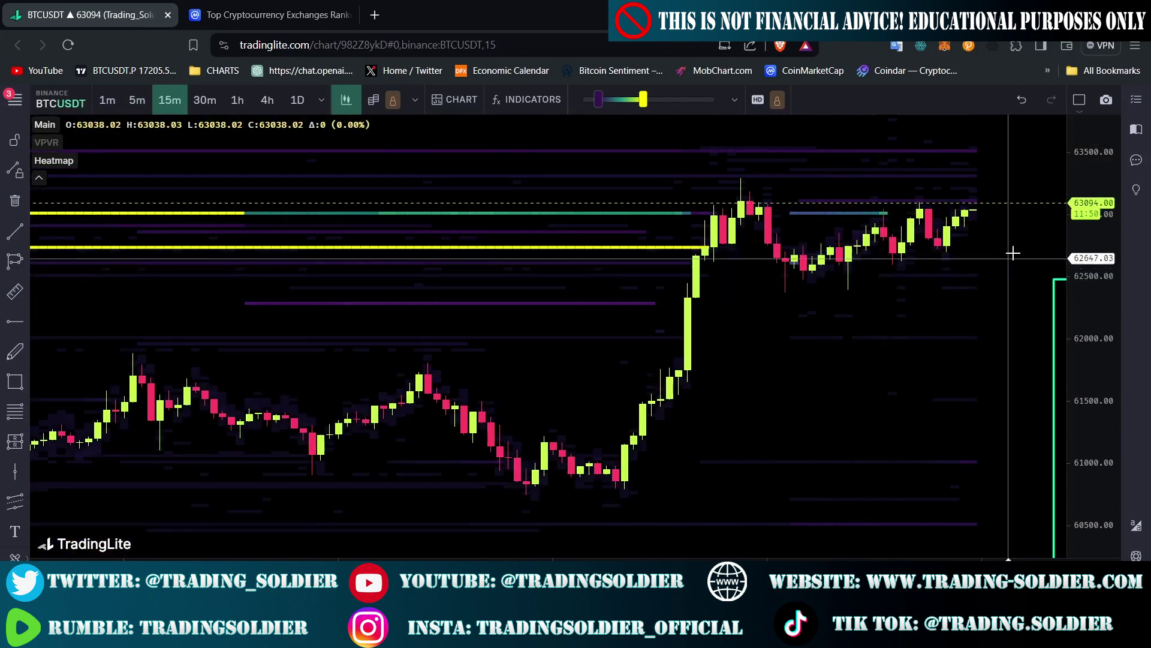
left_click(234, 110)
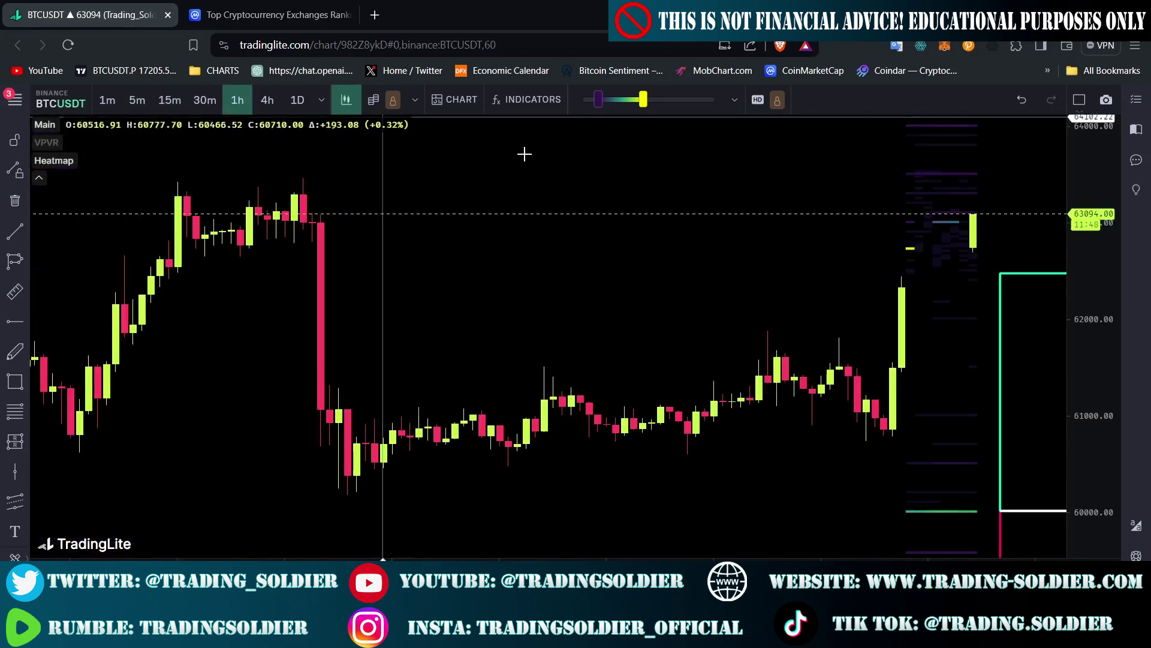
left_click(261, 103)
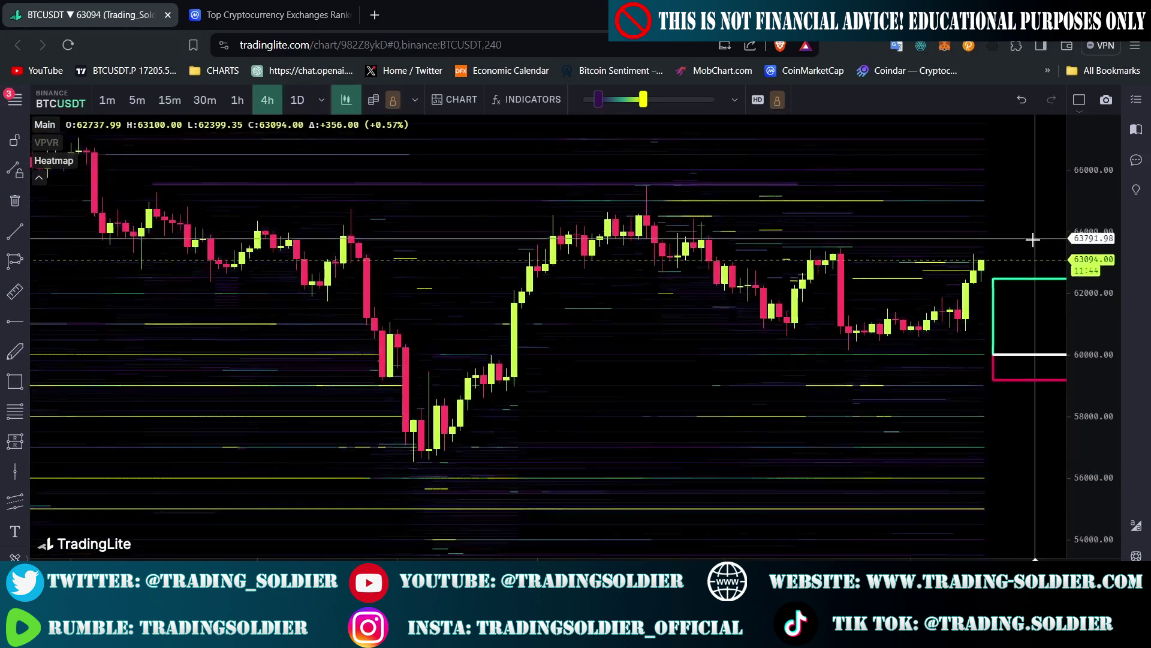
left_click_drag(1040, 223, 861, 286)
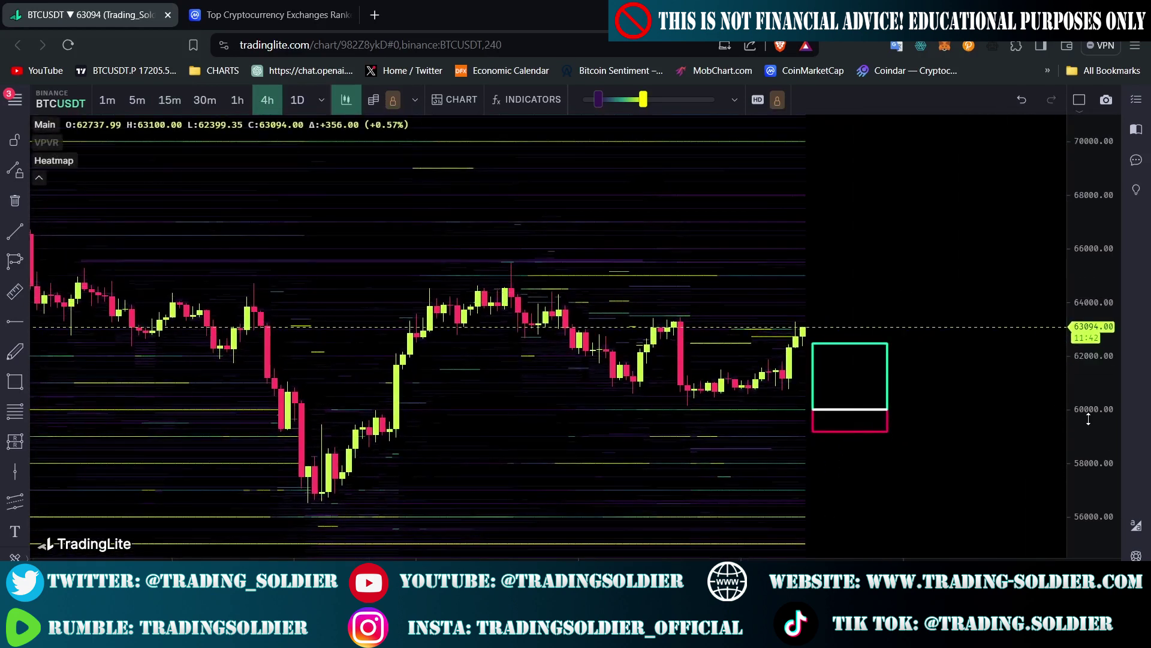
left_click_drag(1089, 372, 1088, 419)
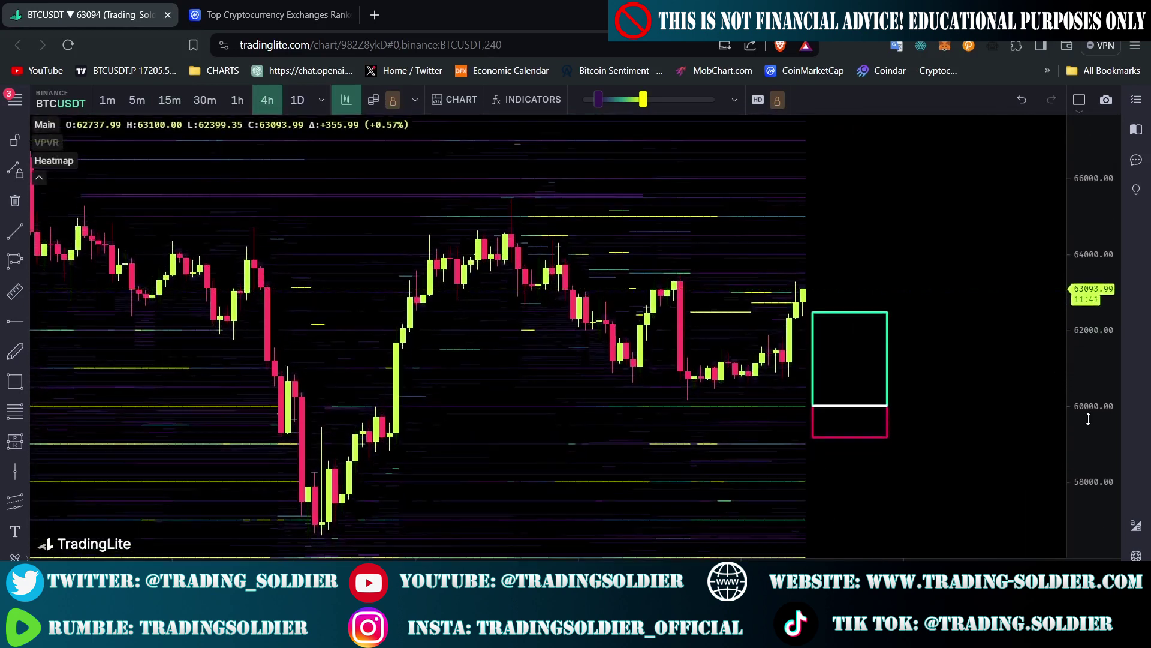
Set the chart to the 1-hour timeframe and frame the 65000 and 60000 heatmap orders beside the long box
left_click(237, 101)
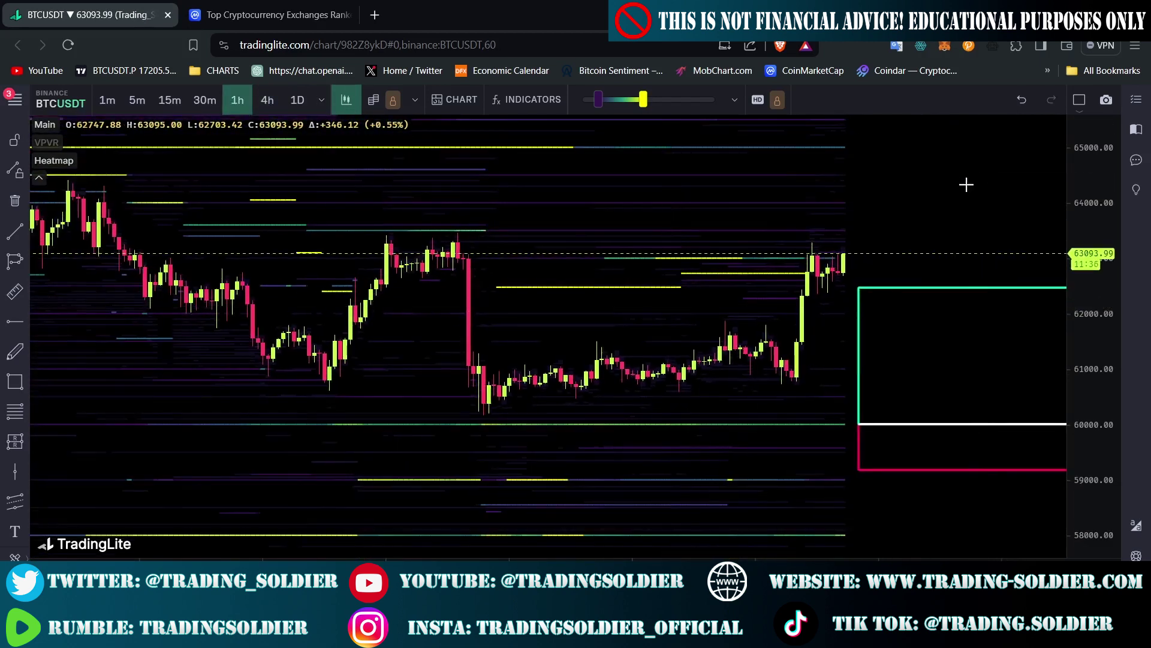
left_click_drag(966, 182, 879, 288)
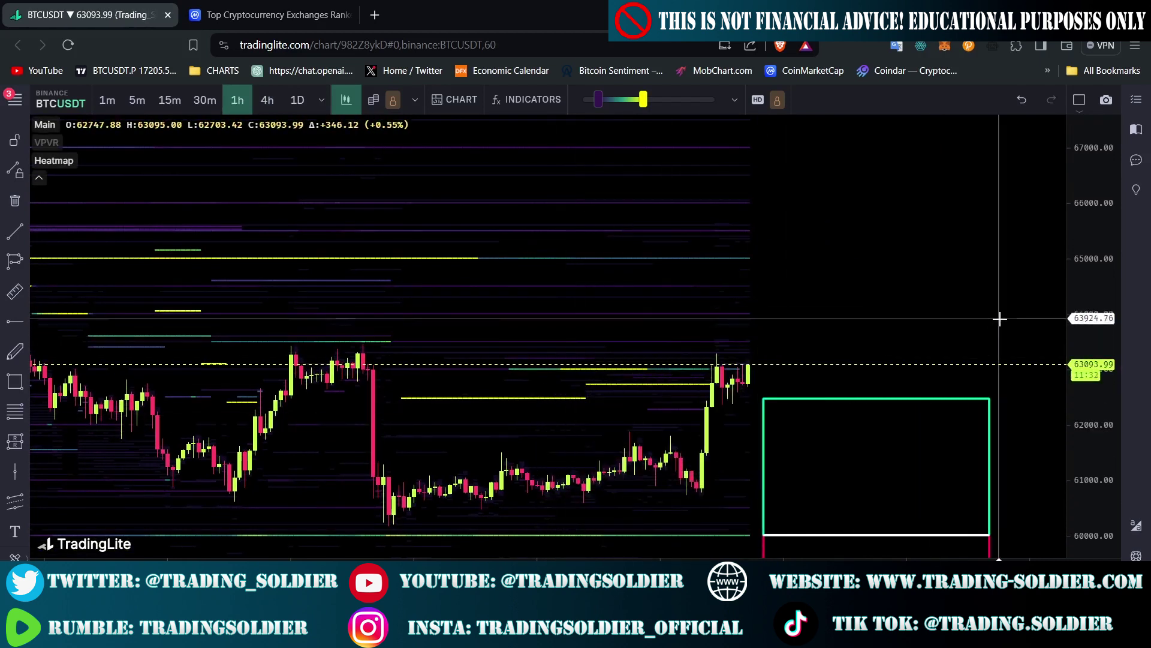
left_click_drag(923, 360, 933, 225)
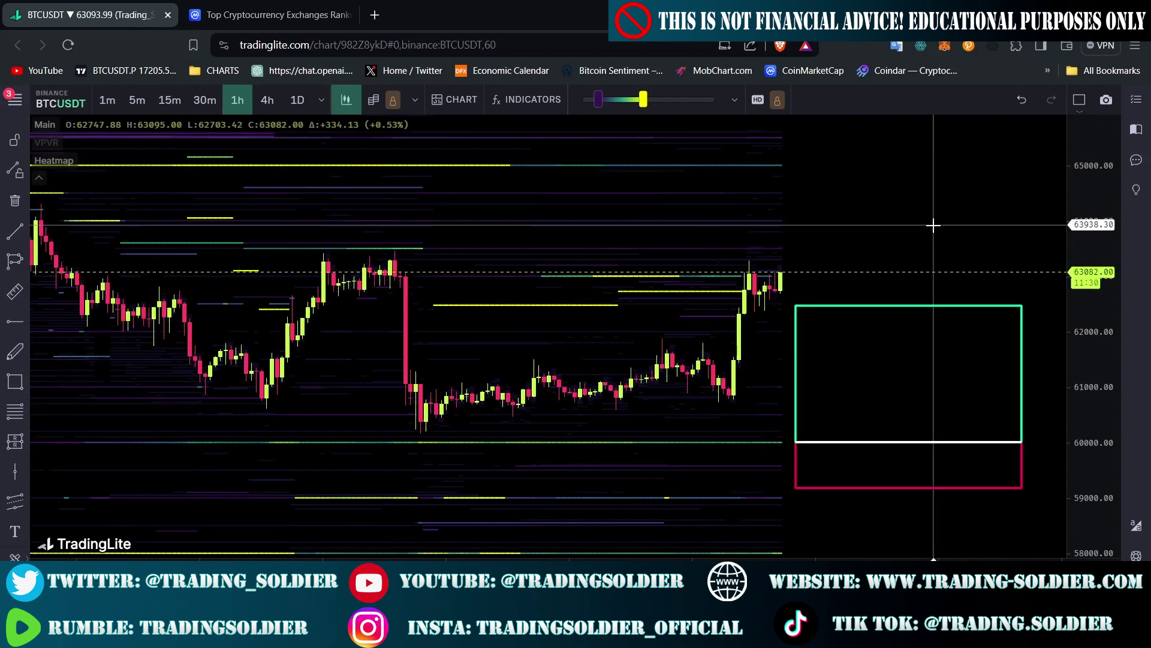
left_click_drag(1088, 340, 1087, 384)
left_click_drag(886, 175, 848, 211)
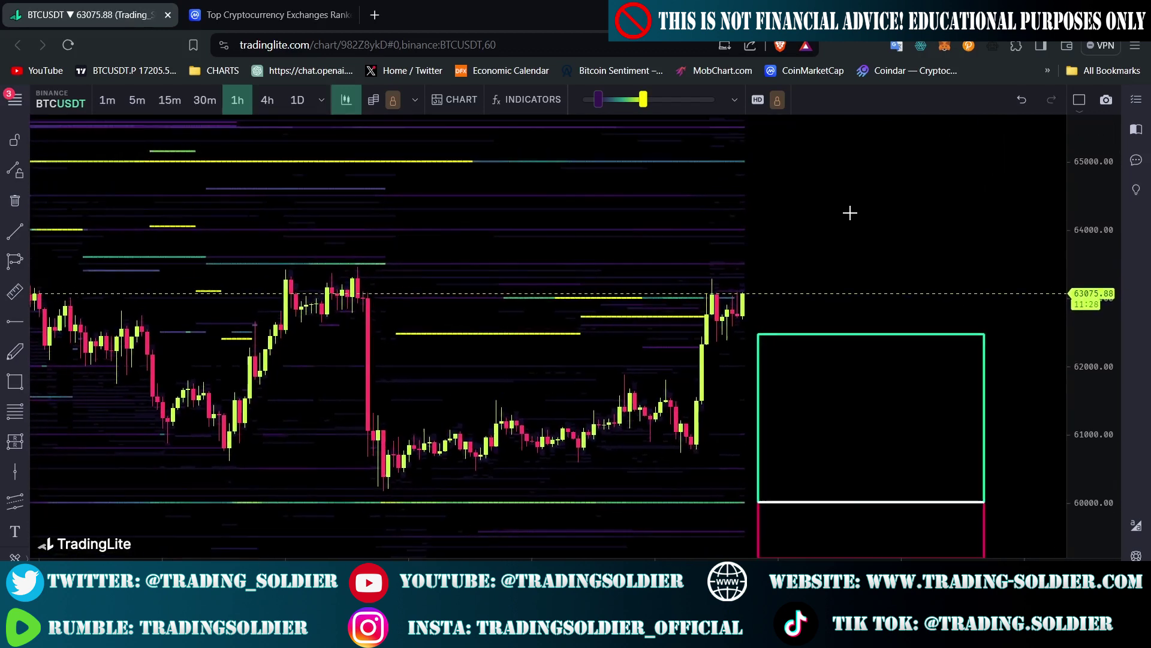
Look over the favourite markets and the exchanges available for the chart, keeping the current BTCUSDT market
left_click(819, 358)
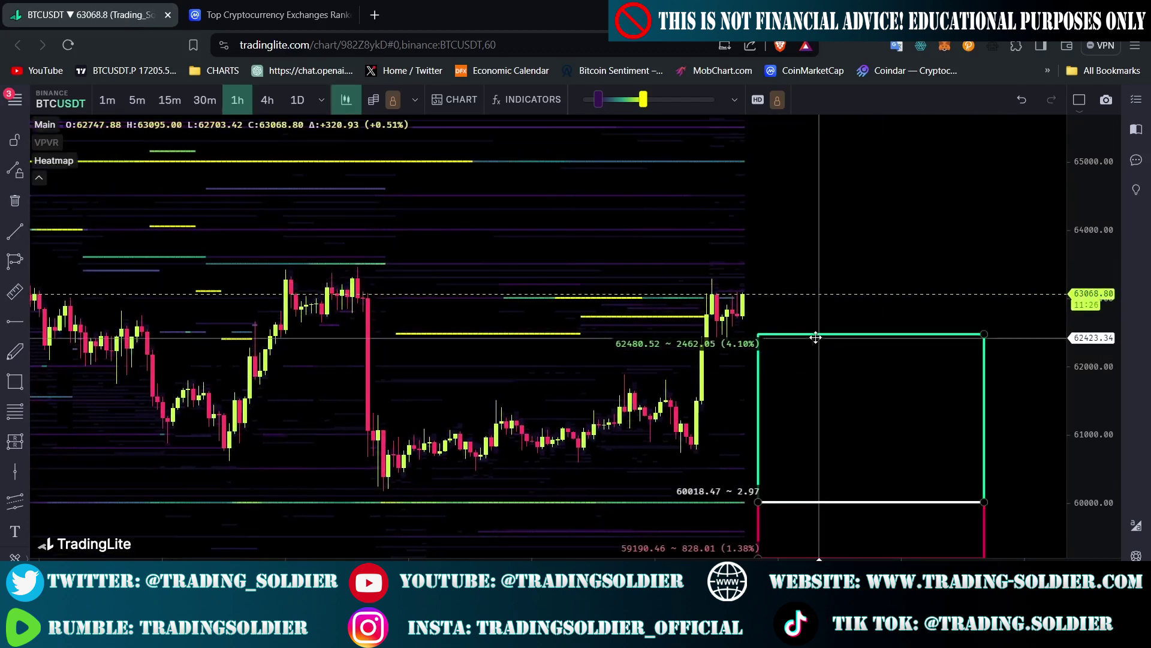
left_click(60, 102)
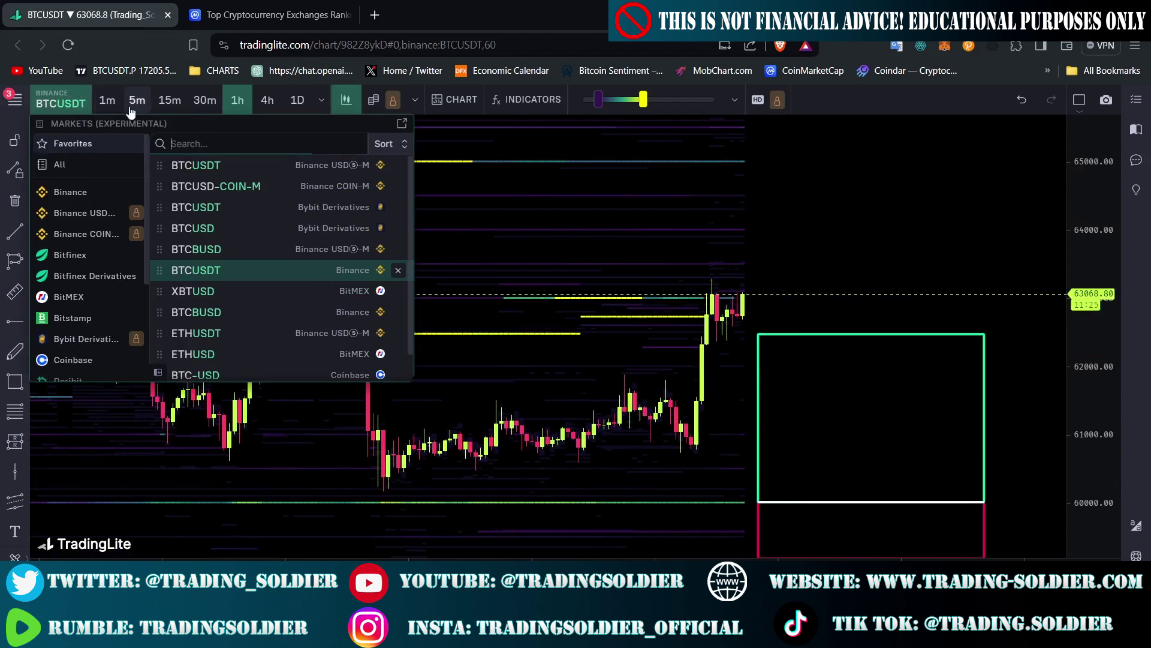
left_click(797, 246)
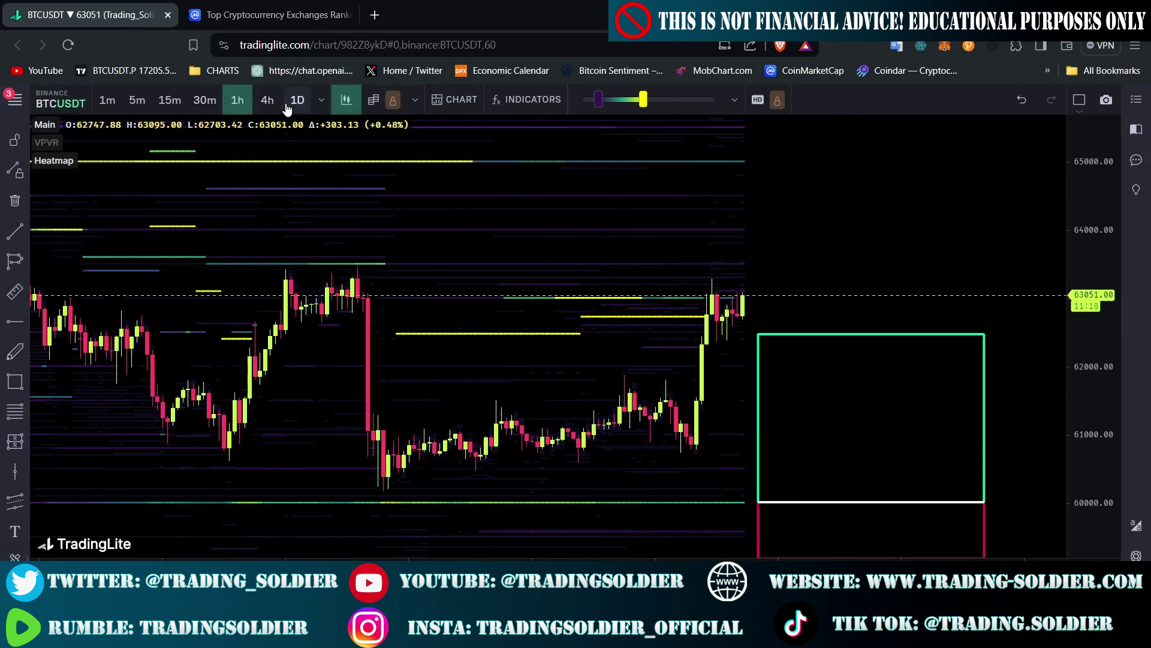
Delete the long risk/reward box at the 60000 level
scroll(890, 204, "down", 5)
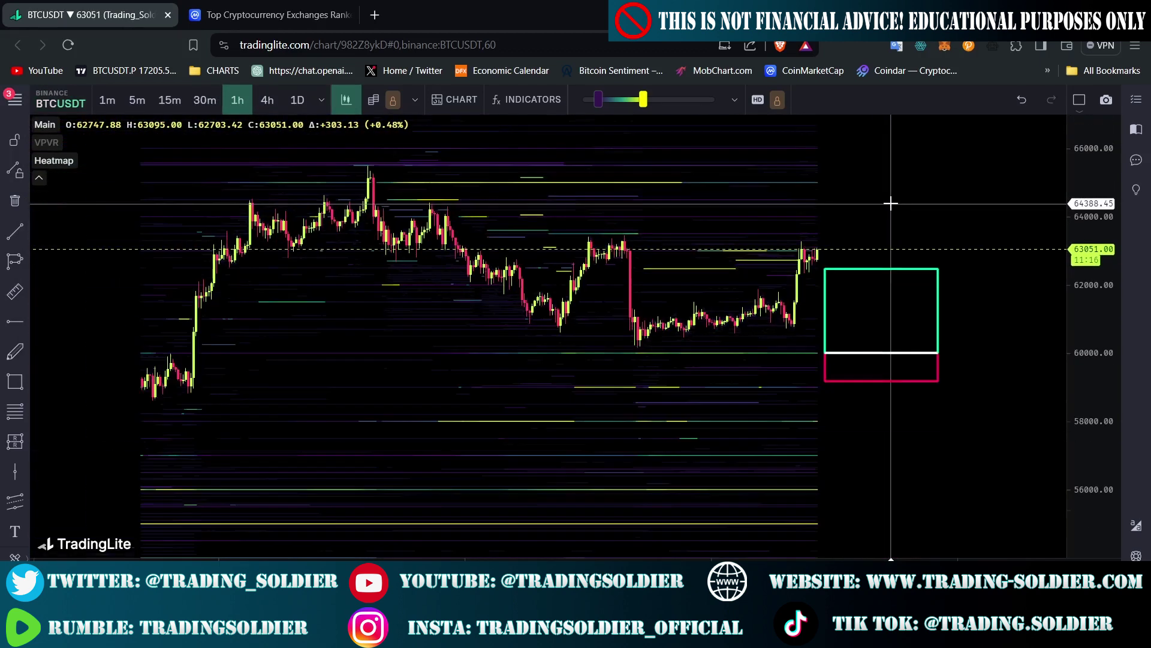
left_click_drag(1082, 391, 1041, 347)
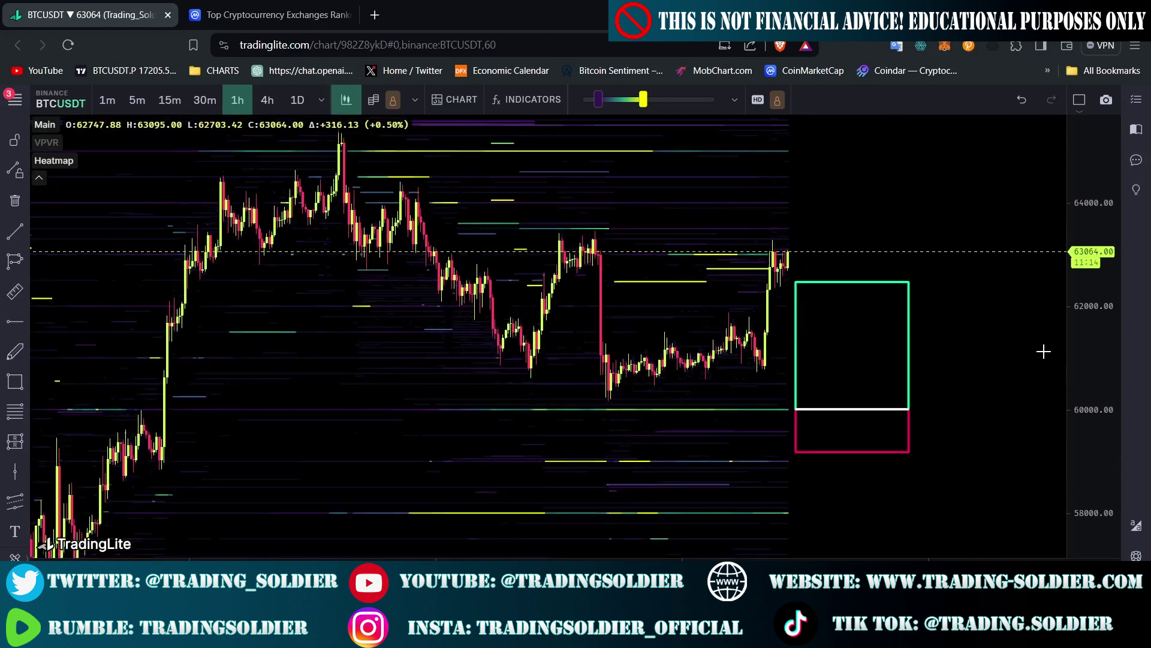
left_click(869, 381)
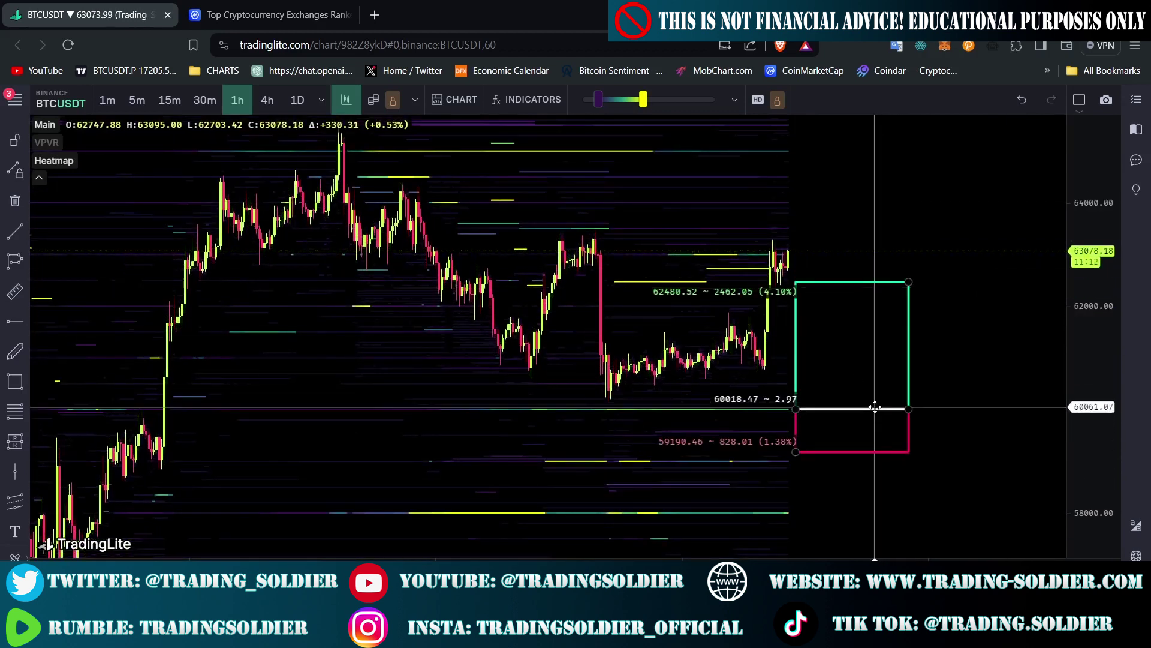
left_click(875, 406)
key("Delete")
scroll(875, 406, "up", 3)
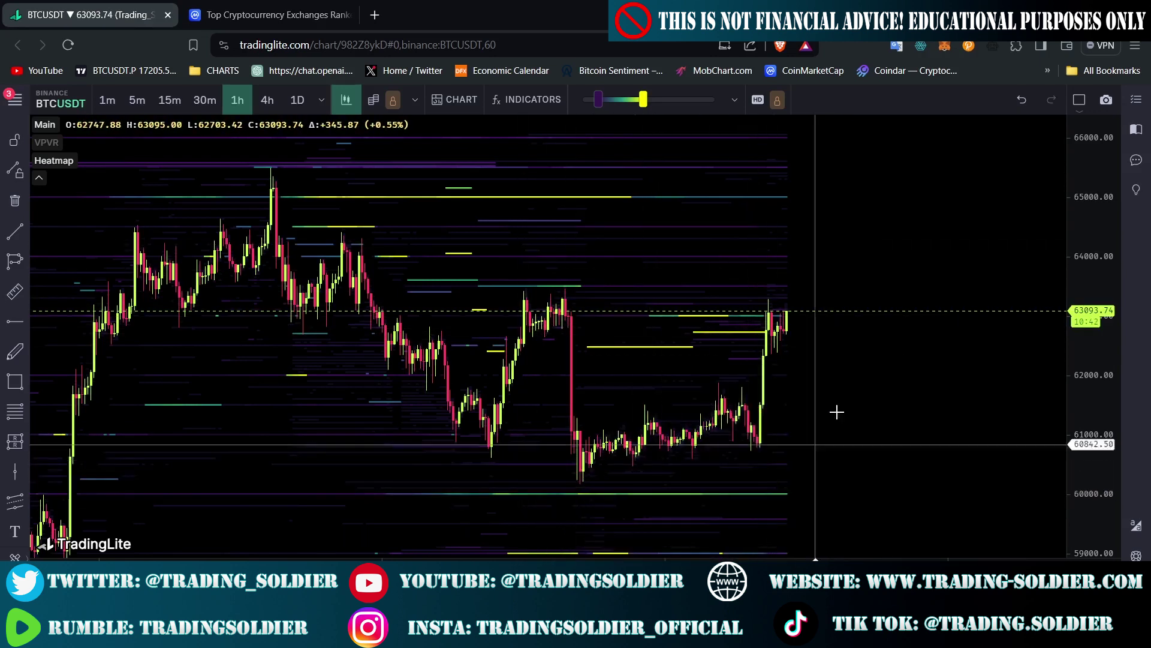
Examine the 1-hour heatmap orders between the 60000 and 65000 levels
left_click_drag(845, 385, 889, 363)
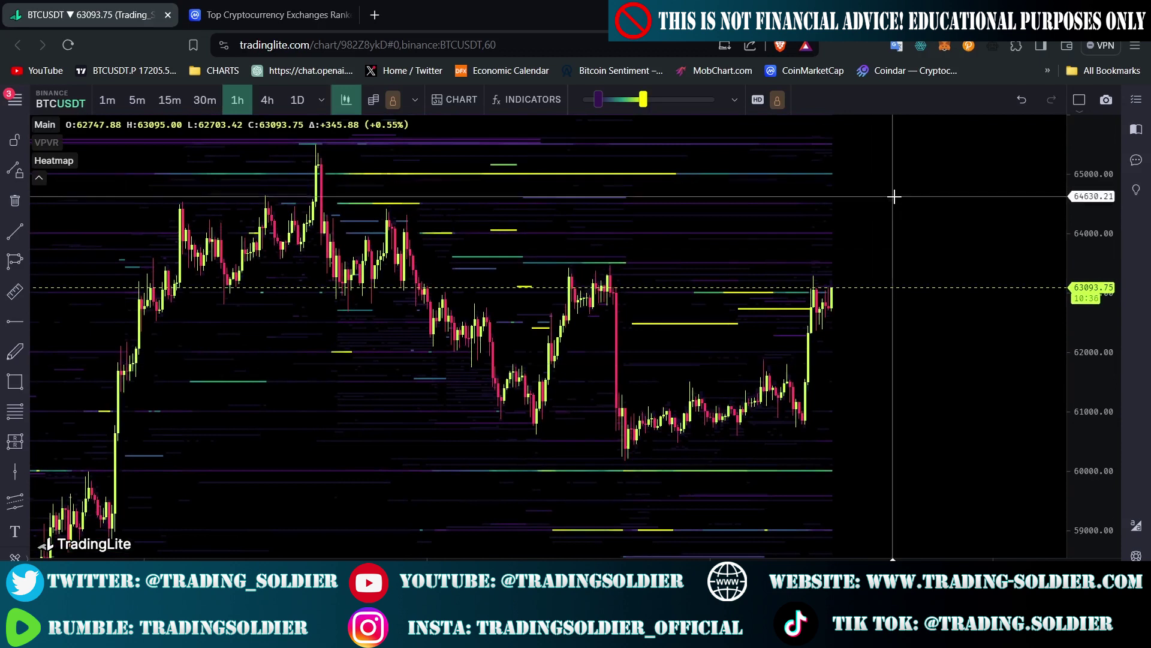
left_click_drag(892, 192, 859, 226)
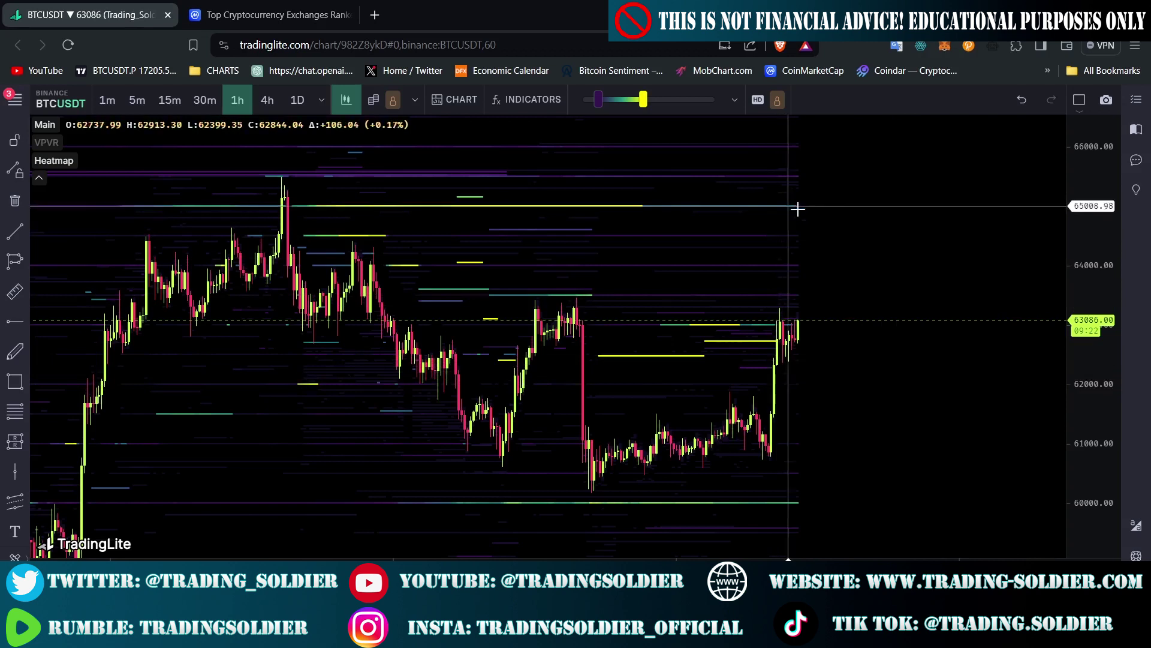
mouse_move(795, 214)
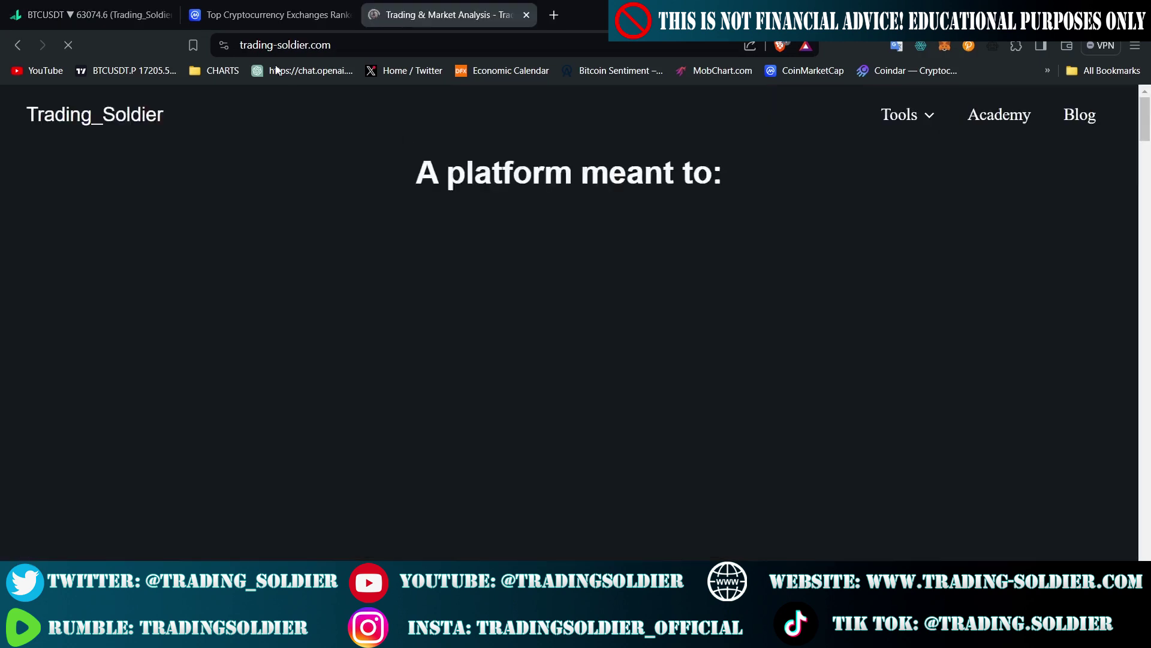
Open TradingLite's upgrade page through the Referrals section of trading-soldier.com
scroll(820, 210, "down", 20)
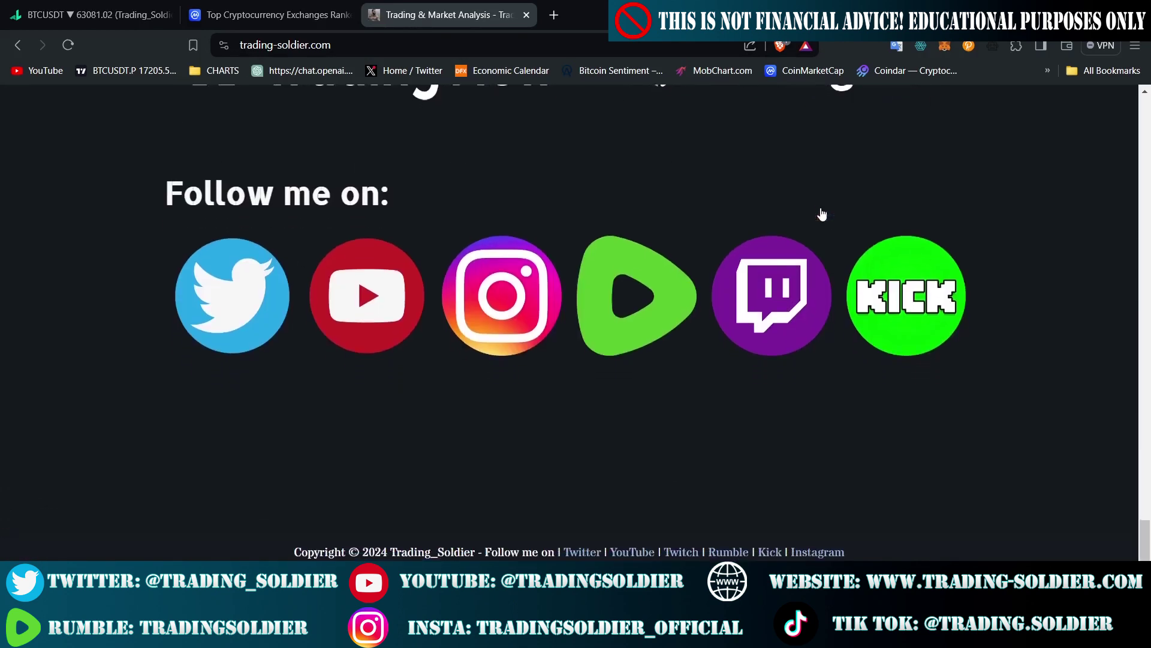
scroll(825, 240, "up", 5)
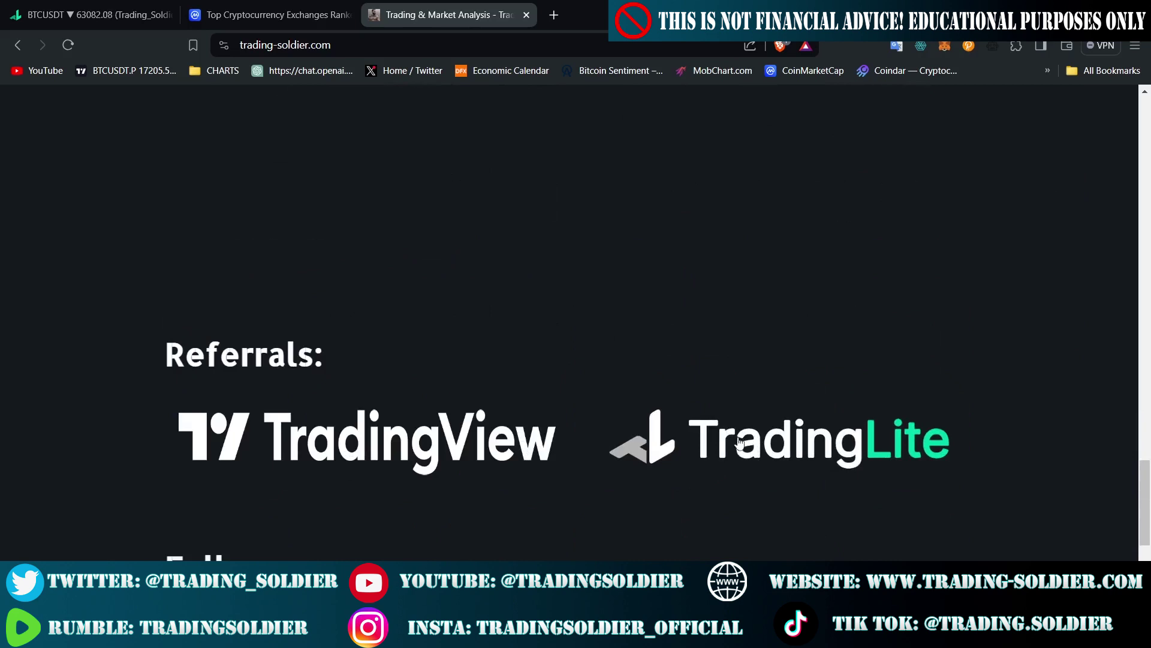
left_click(721, 449)
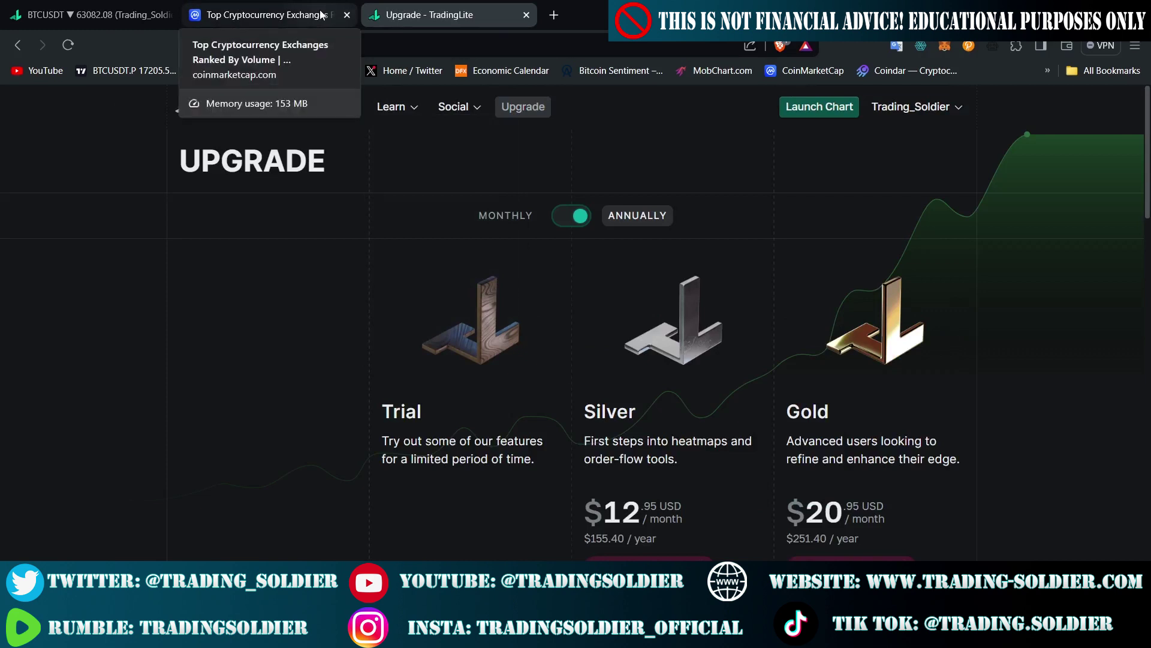
Compare the monthly and annual prices of TradingLite's Silver and Gold plans
scroll(787, 416, "down", 3)
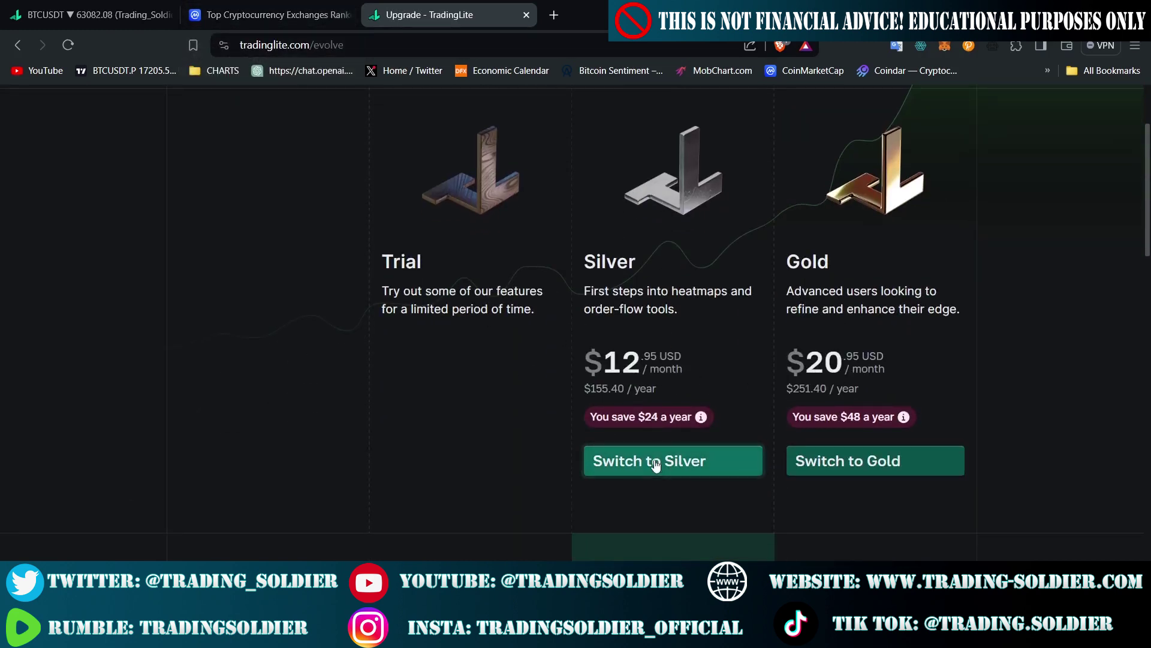
scroll(678, 260, "up", 3)
left_click(563, 216)
scroll(697, 270, "down", 1)
scroll(697, 276, "down", 2)
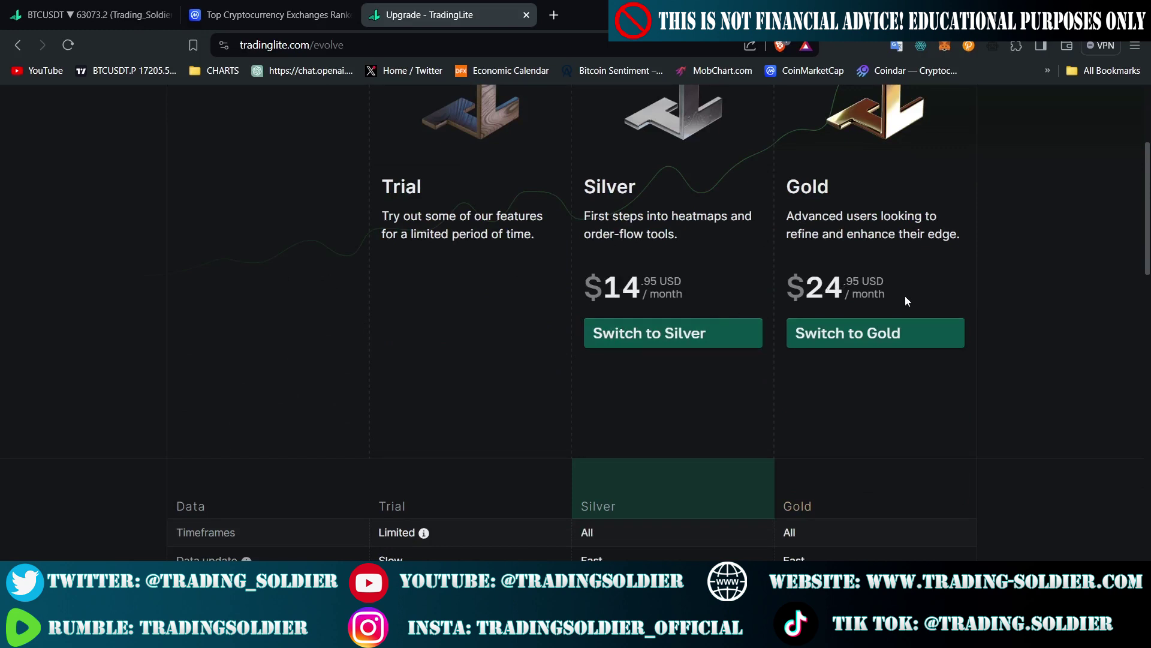
scroll(811, 313, "up", 1)
scroll(556, 153, "up", 1)
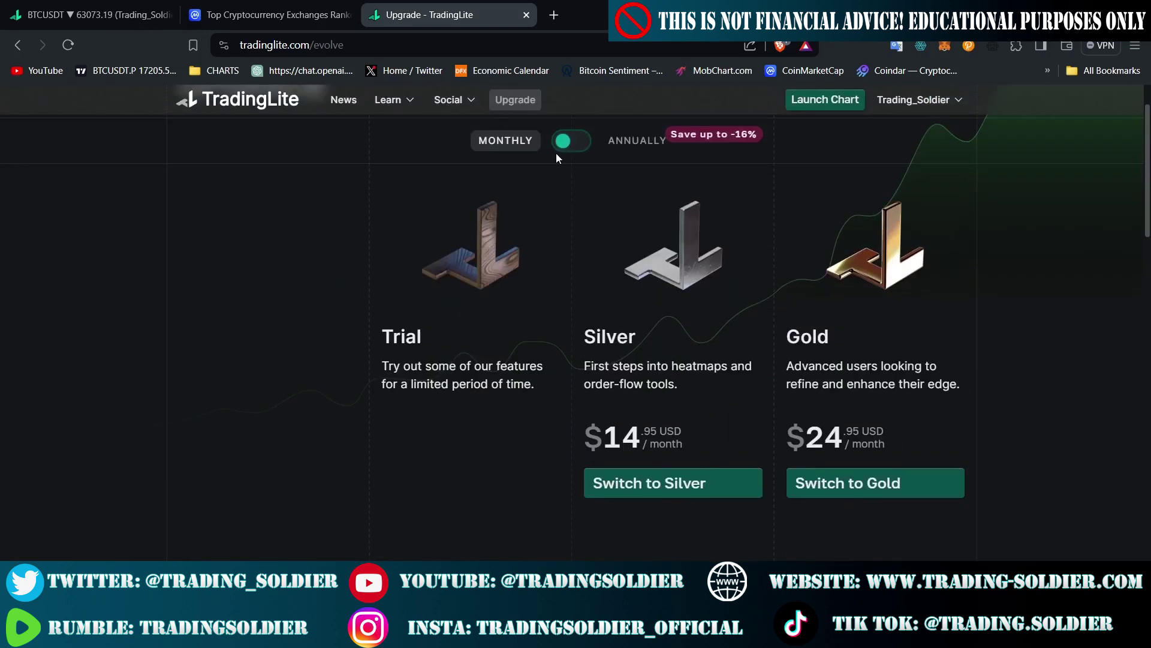
left_click(573, 147)
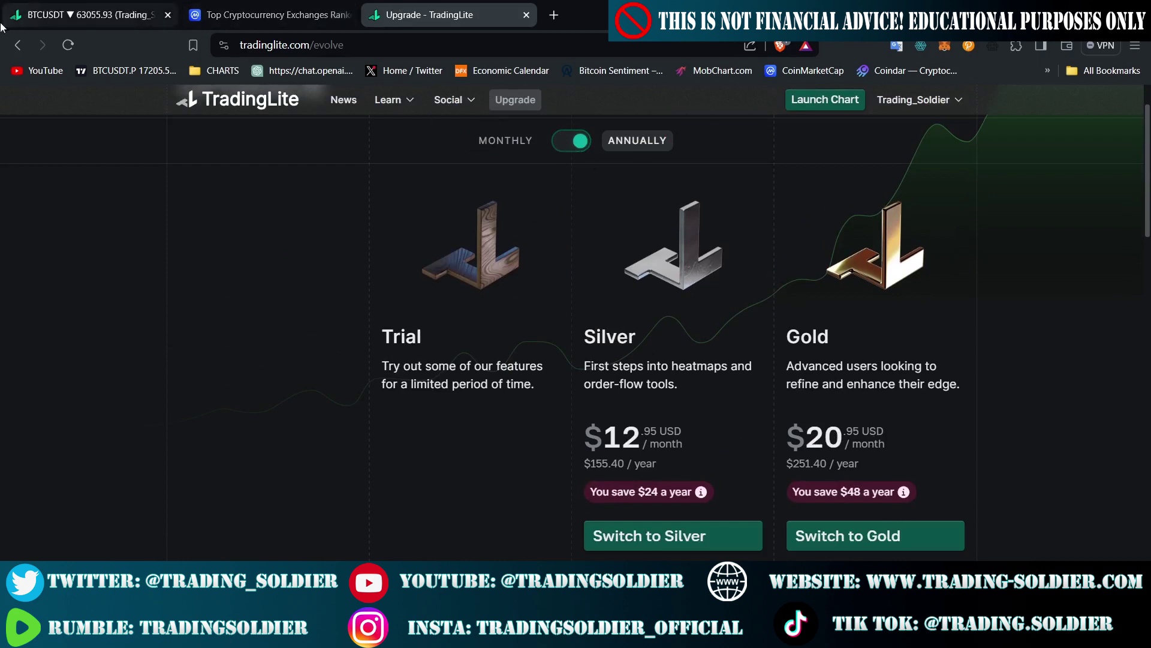
Return to trading-soldier.com and look through the homepage from its opening chart to the Referrals section
left_click(11, 52)
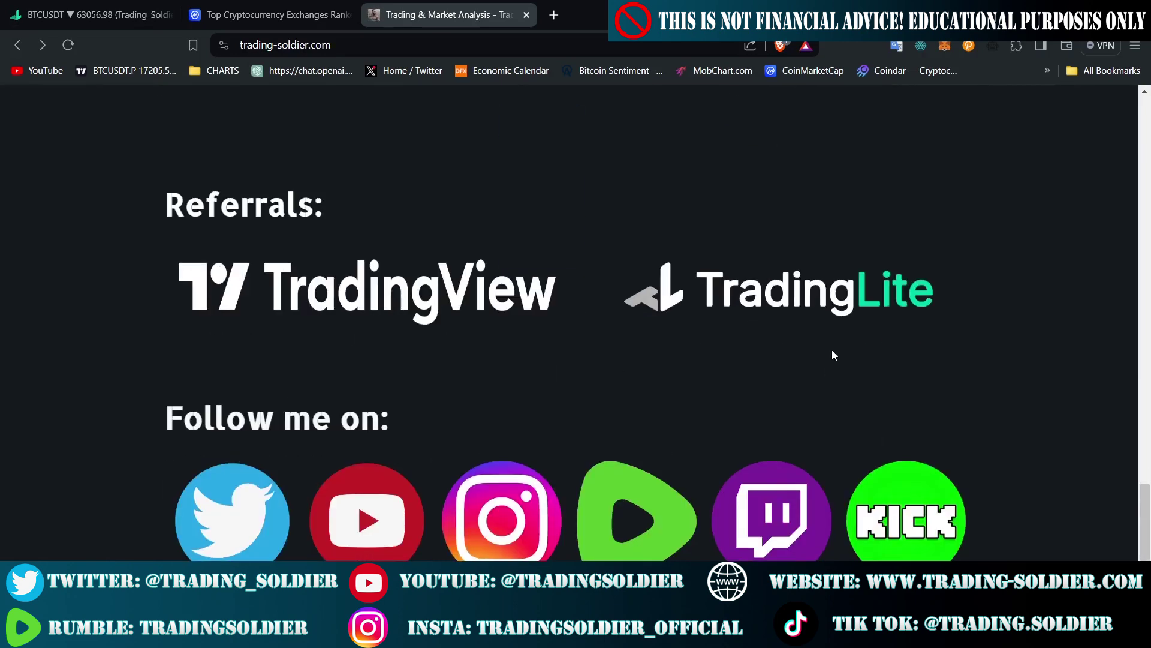
scroll(796, 328, "up", 20)
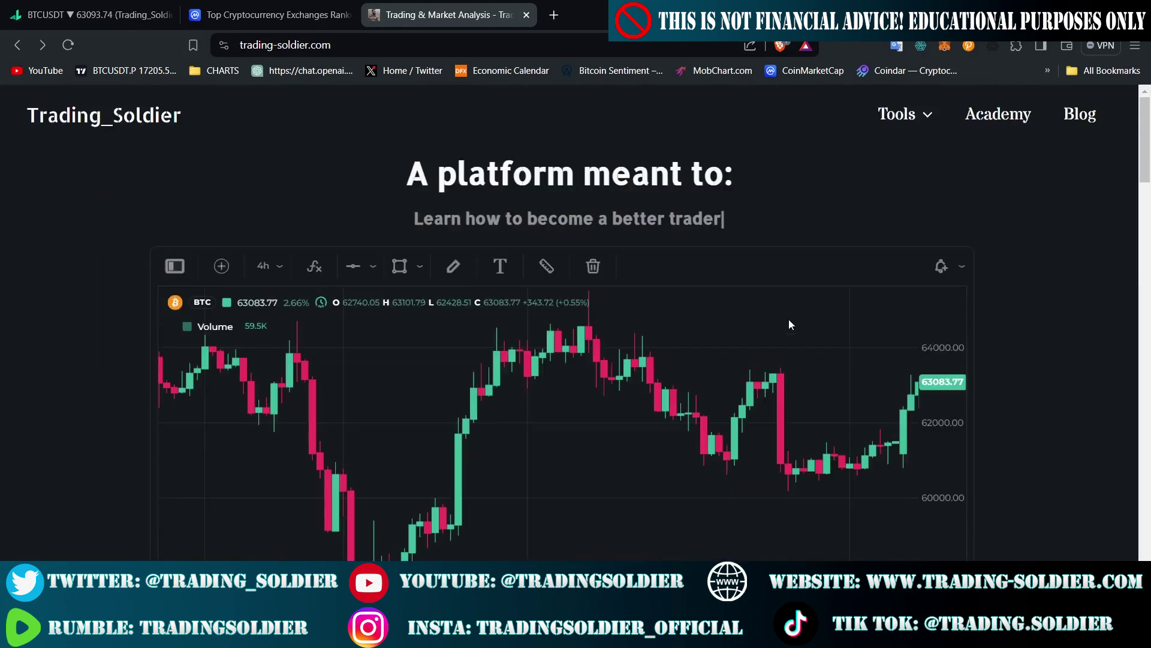
scroll(789, 319, "down", 20)
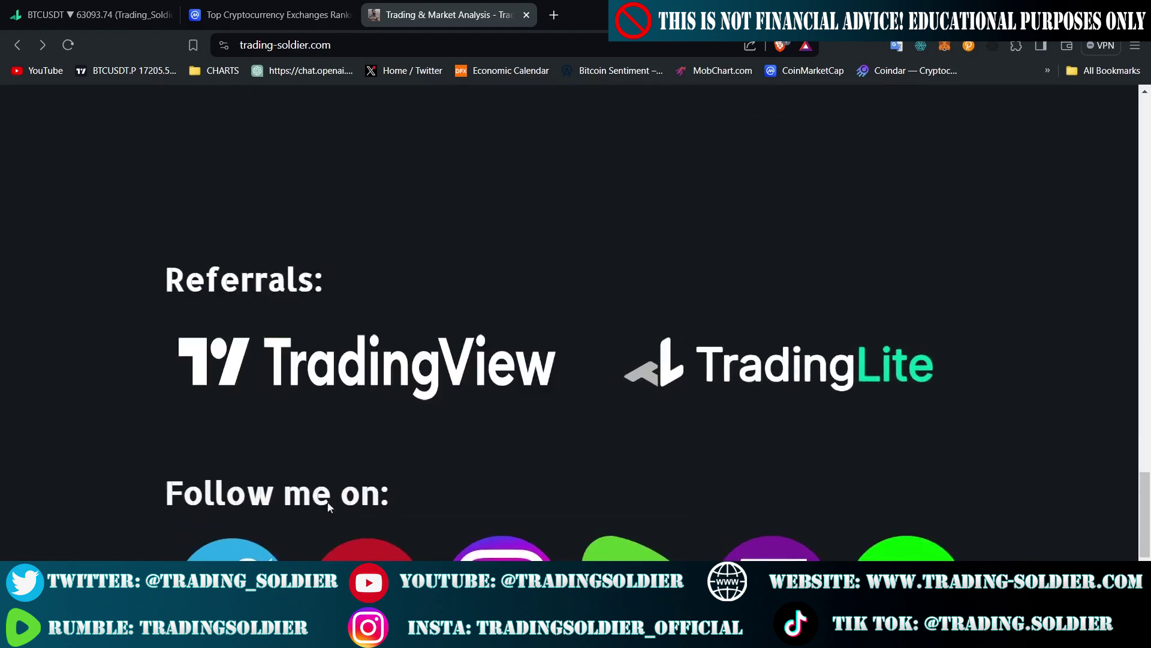
Revisit the trading-soldier.com homepage briefly and switch back to the TradingLite BTCUSDT chart
left_click(91, 5)
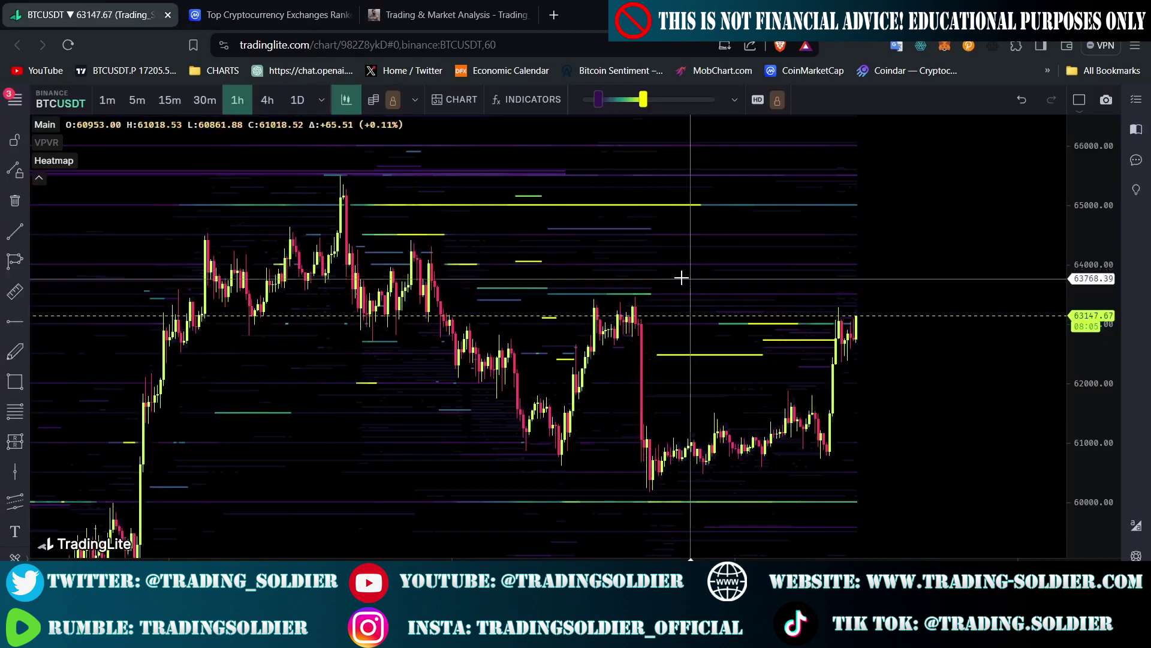
left_click(456, 5)
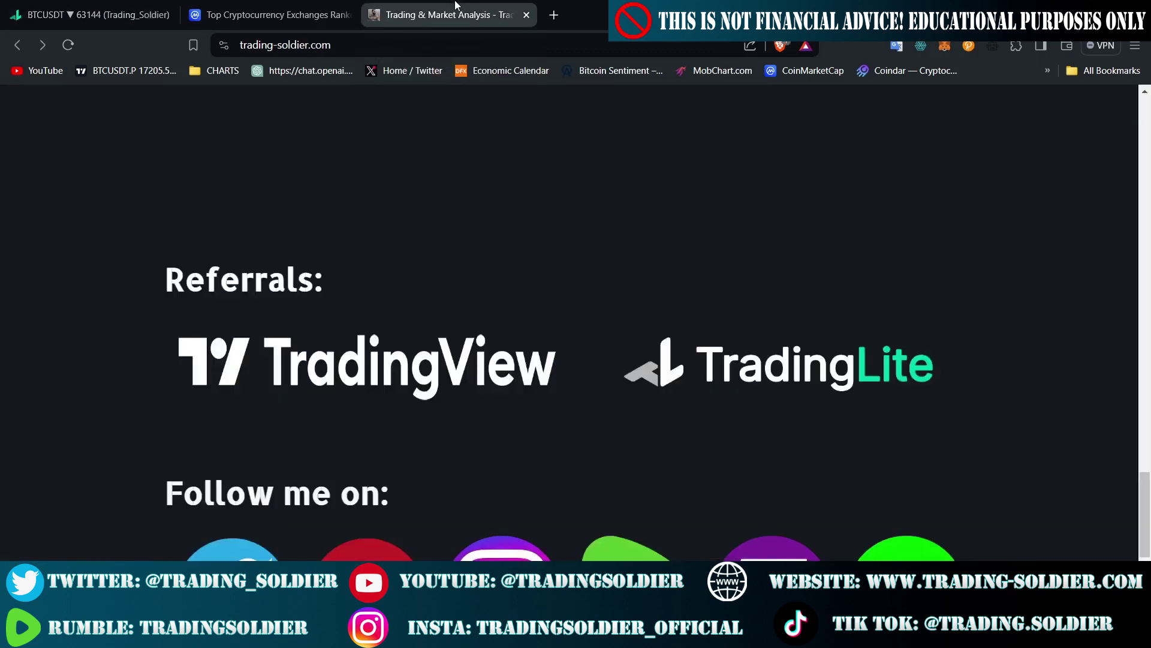
scroll(558, 260, "up", 10)
left_click(90, 14)
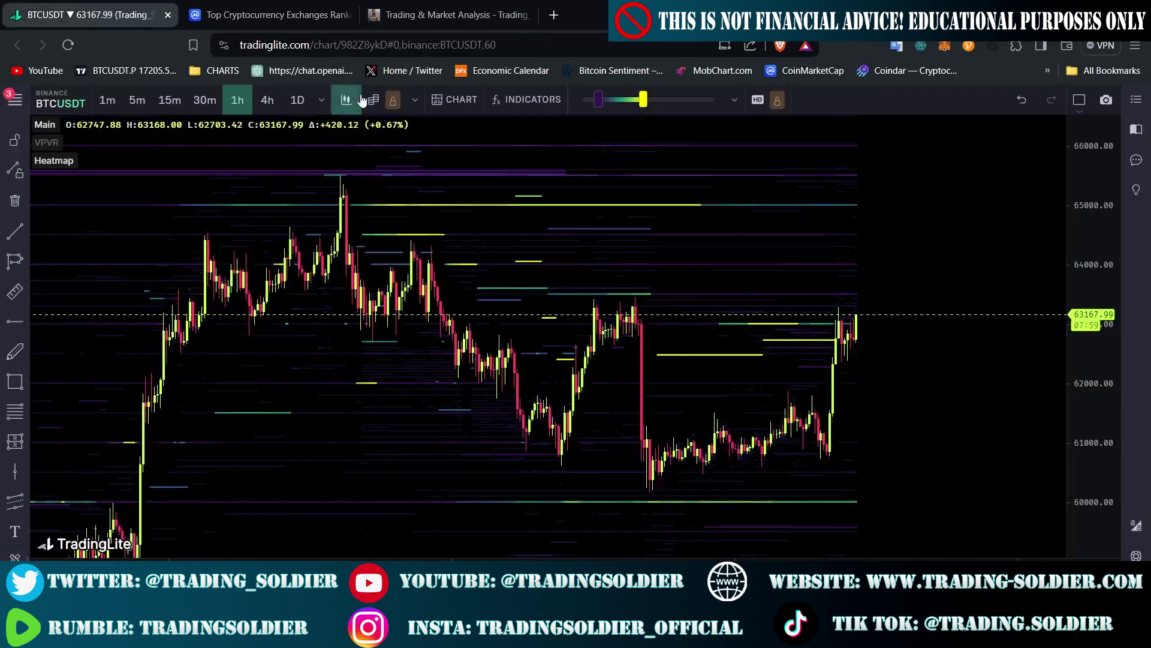